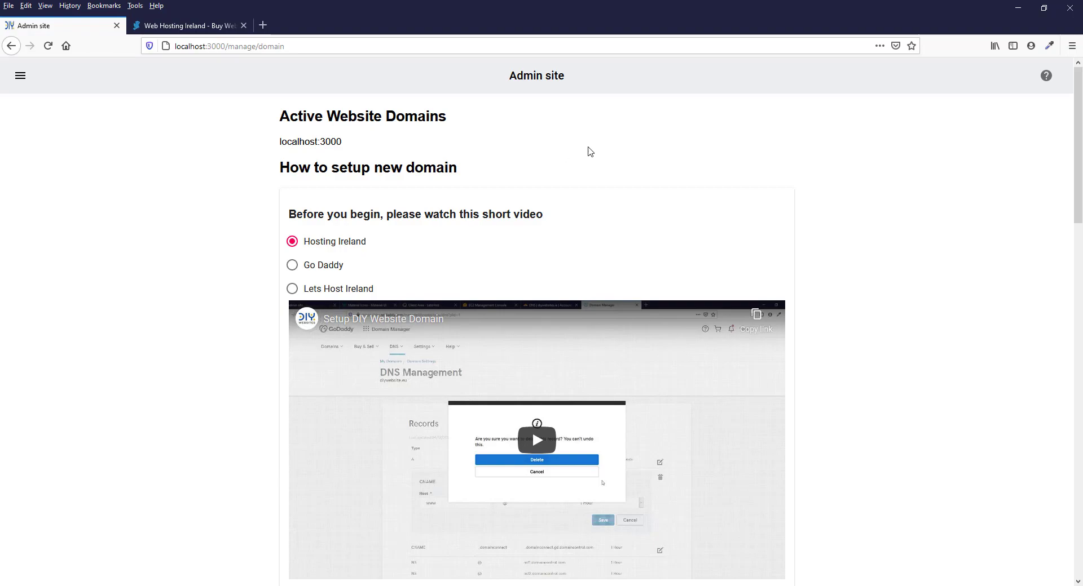
Review the new-domain setup instructions, trying the Go Daddy and Lets Host Ireland video options before selecting Hosting Ireland again
{"action": "scroll", "coordinate": [588, 151], "scroll_direction": "down", "scroll_amount": 15}
{"action": "scroll", "coordinate": [588, 150], "scroll_direction": "down", "scroll_amount": 4}
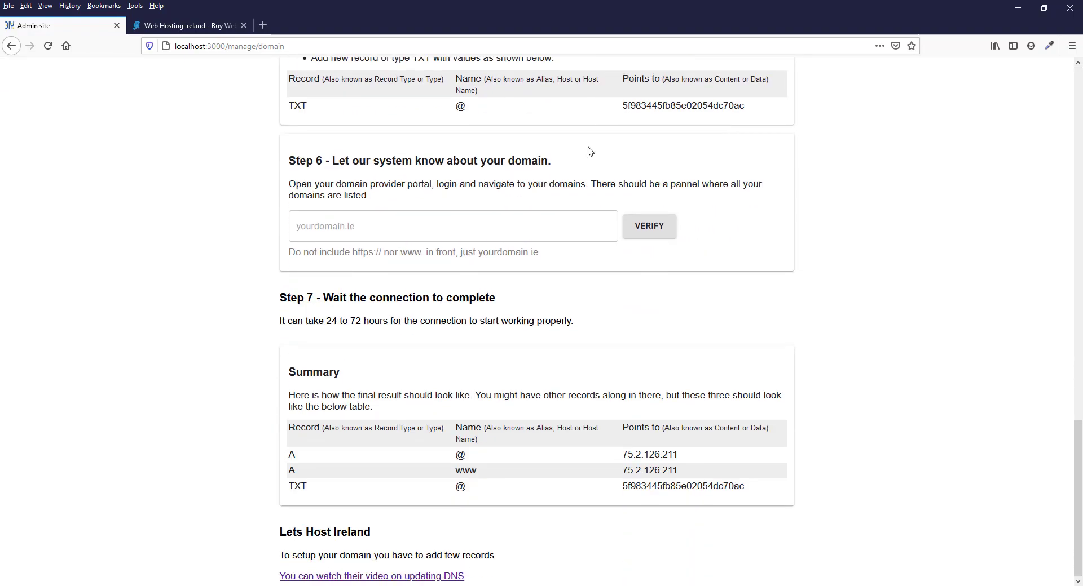
{"action": "scroll", "coordinate": [588, 150], "scroll_direction": "up", "scroll_amount": 20}
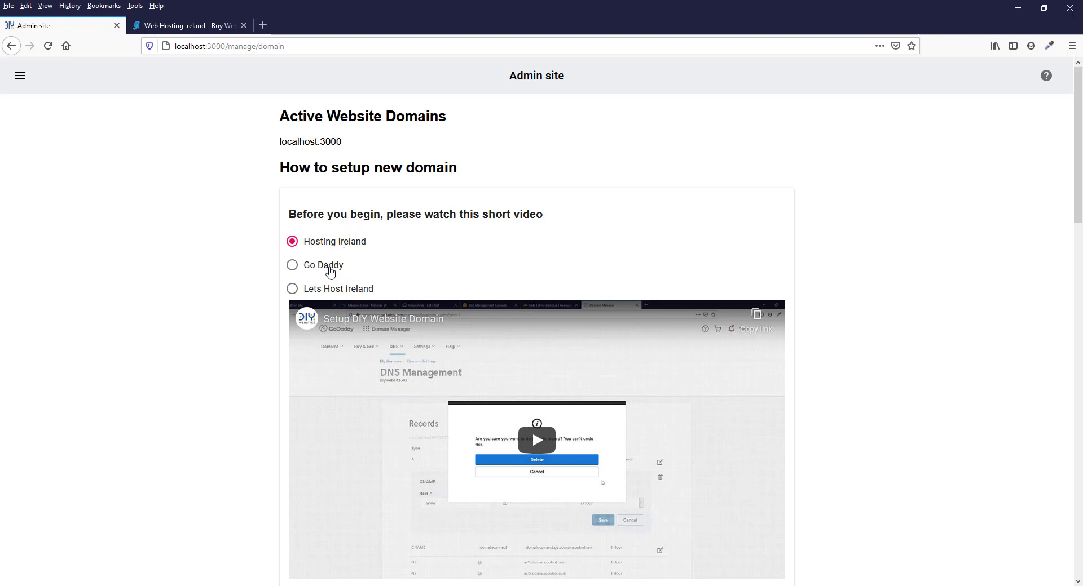
{"action": "left_click", "coordinate": [330, 270]}
{"action": "left_click", "coordinate": [324, 289]}
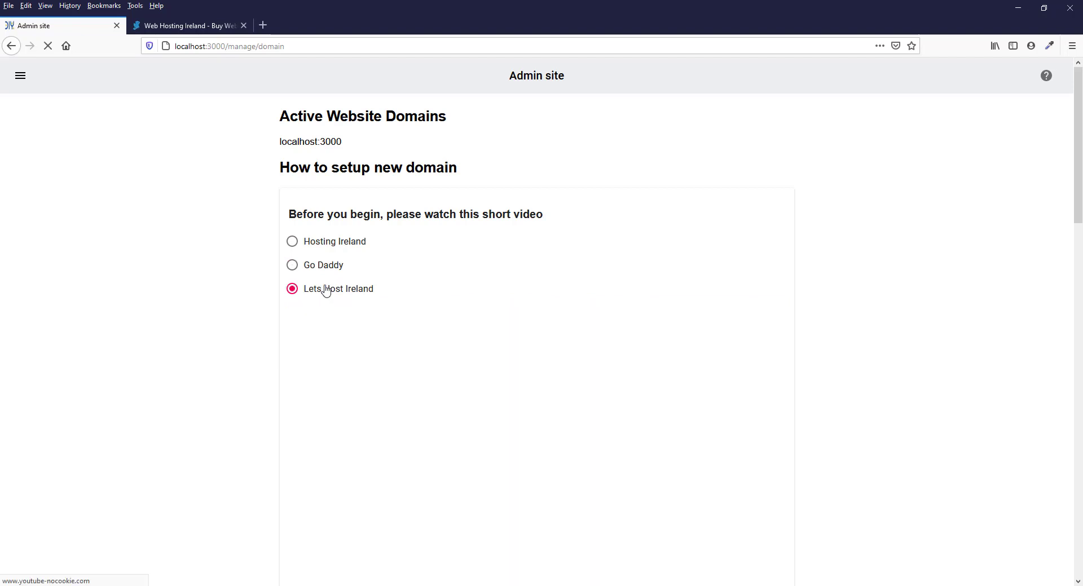
{"action": "left_click", "coordinate": [325, 273]}
{"action": "left_click", "coordinate": [319, 244]}
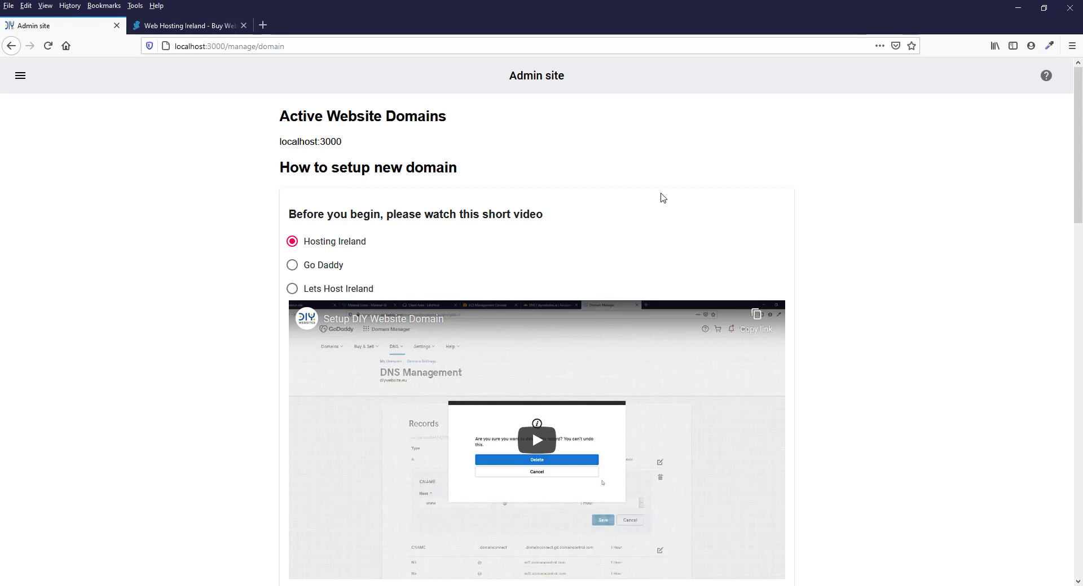
{"action": "scroll", "coordinate": [660, 198], "scroll_direction": "down", "scroll_amount": 9}
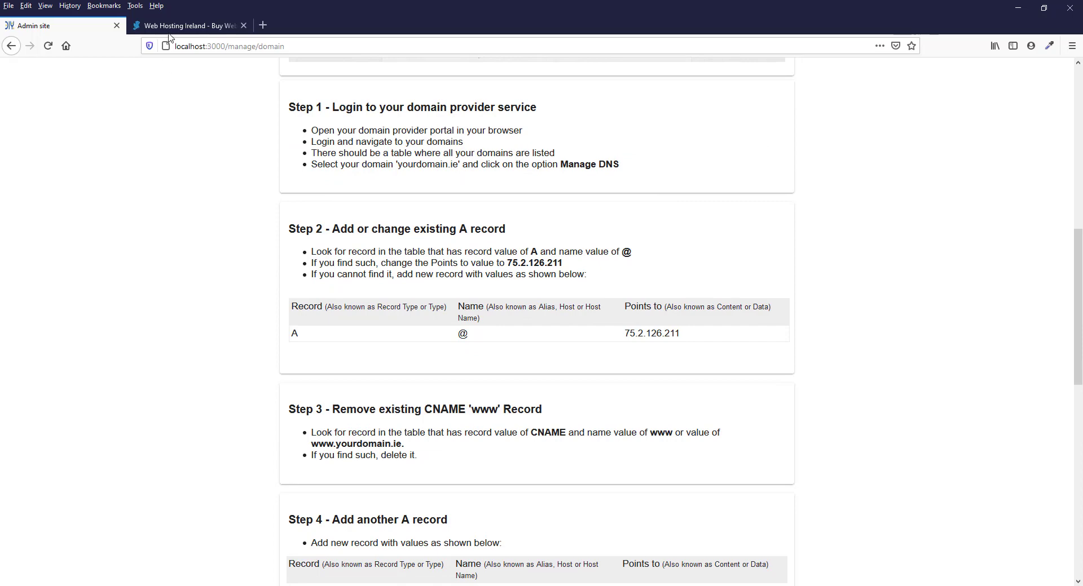
Switch to the Hosting Ireland website, log in to the client area and open the list of owned domains
{"action": "left_click", "coordinate": [186, 26]}
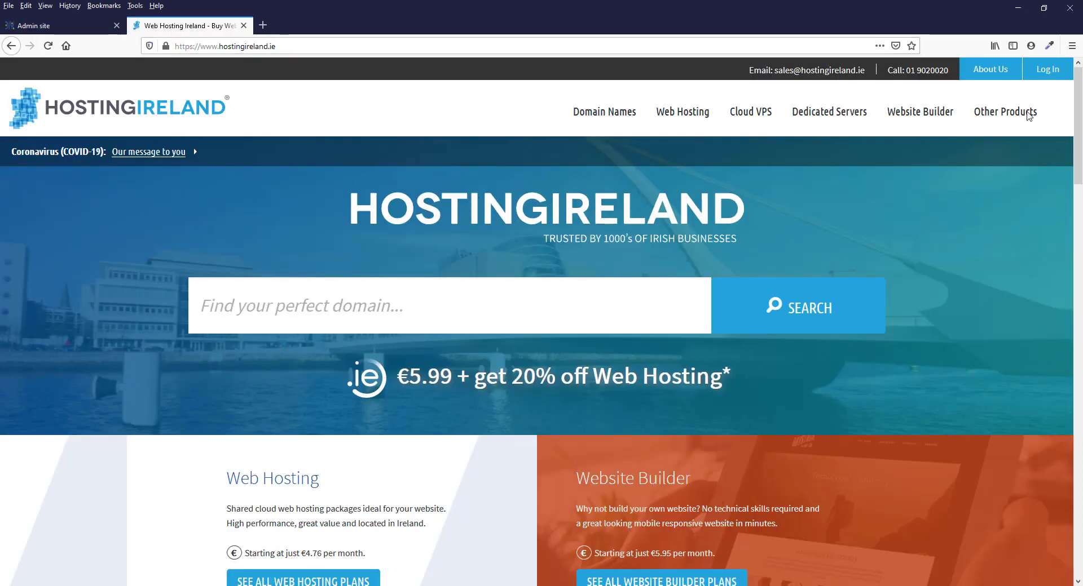
{"action": "left_click", "coordinate": [1049, 69]}
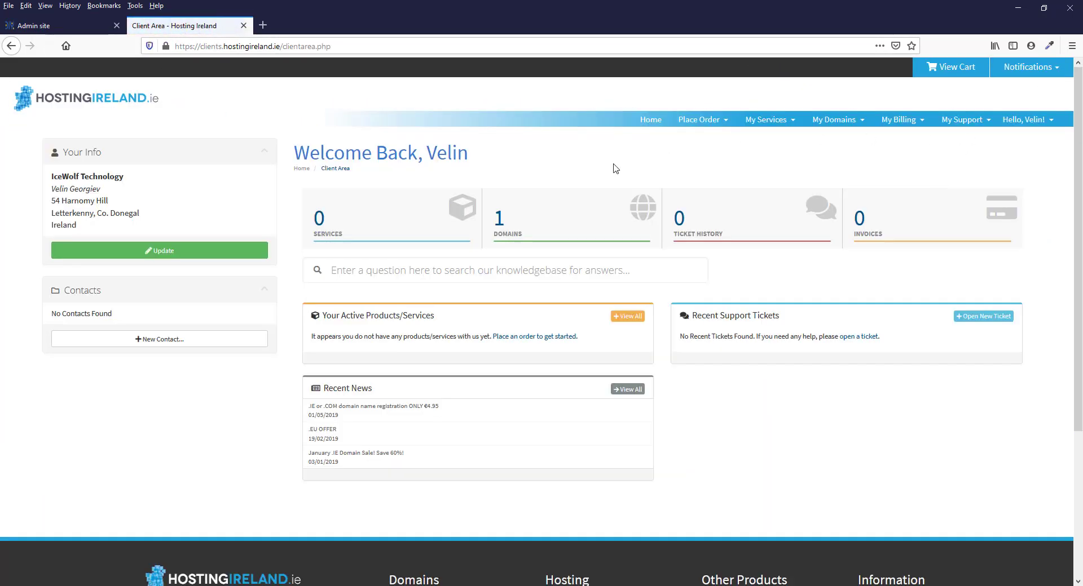
{"action": "left_click", "coordinate": [539, 228]}
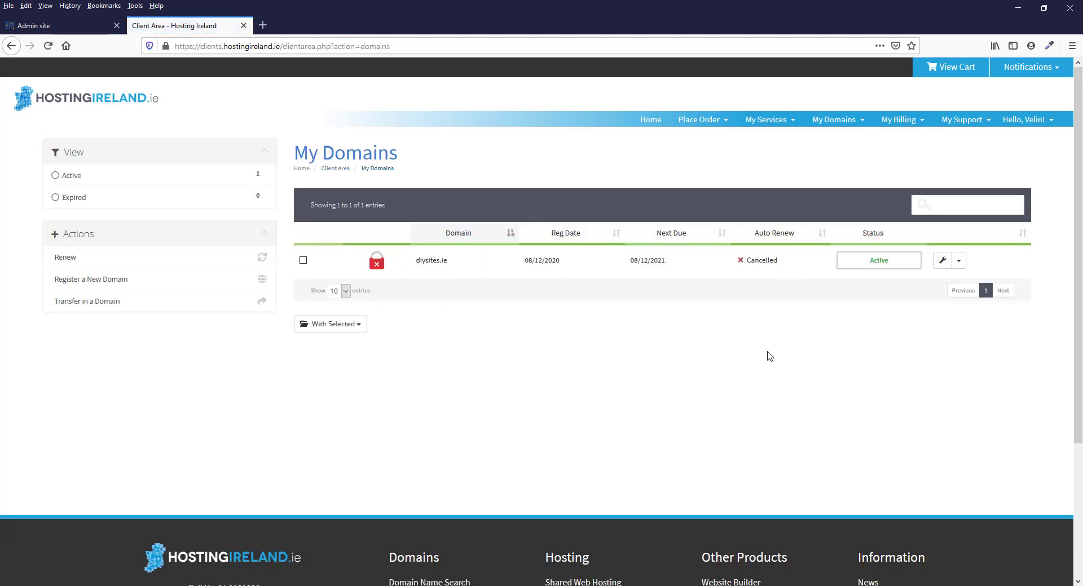
Open the management page of the diysites.ie domain and show its DNS zone records
{"action": "left_click", "coordinate": [303, 261]}
{"action": "left_click", "coordinate": [958, 262]}
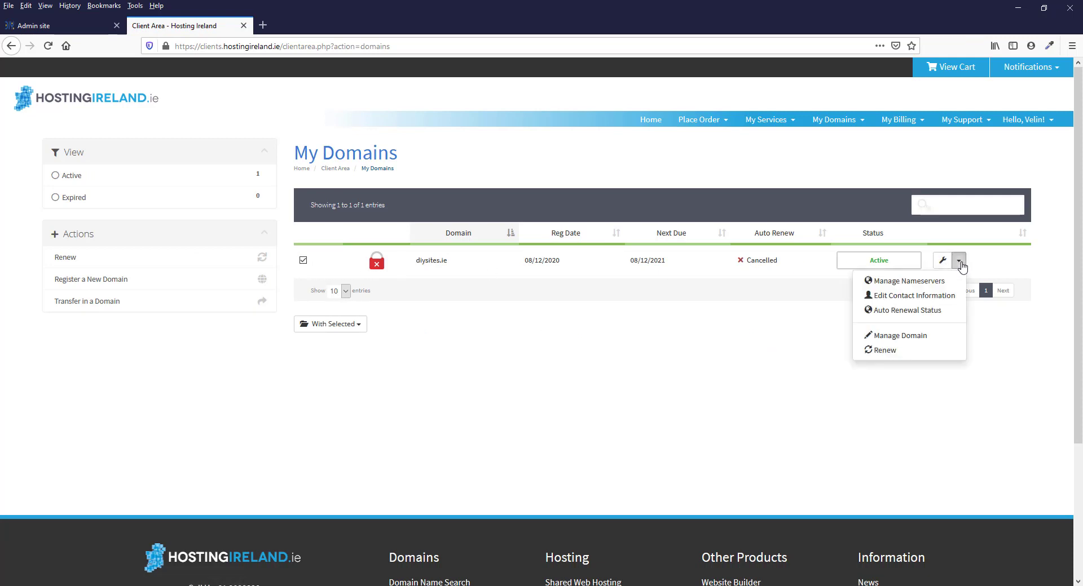
{"action": "left_click", "coordinate": [890, 337]}
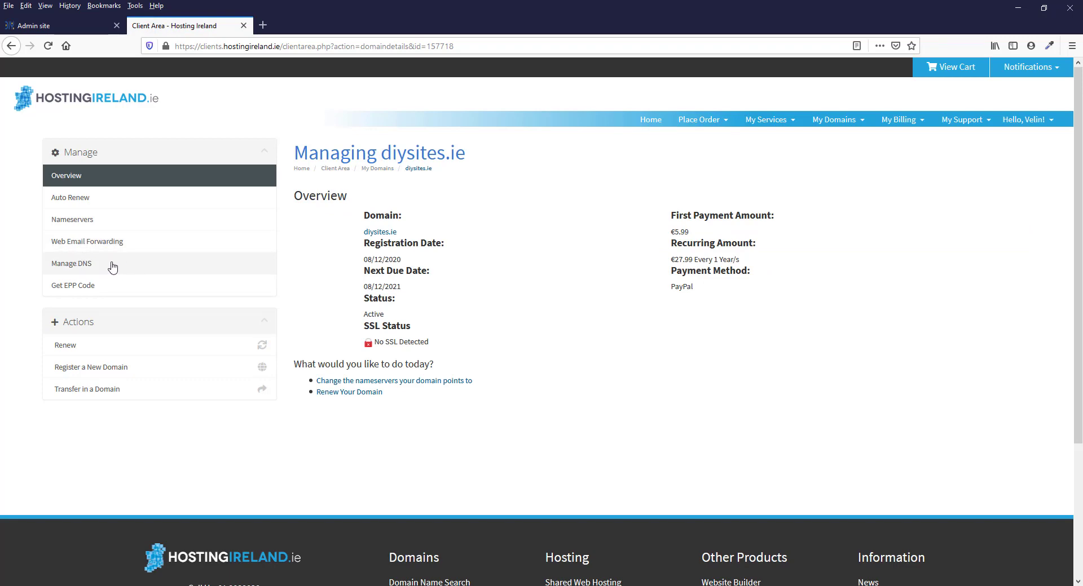
{"action": "left_click", "coordinate": [88, 267]}
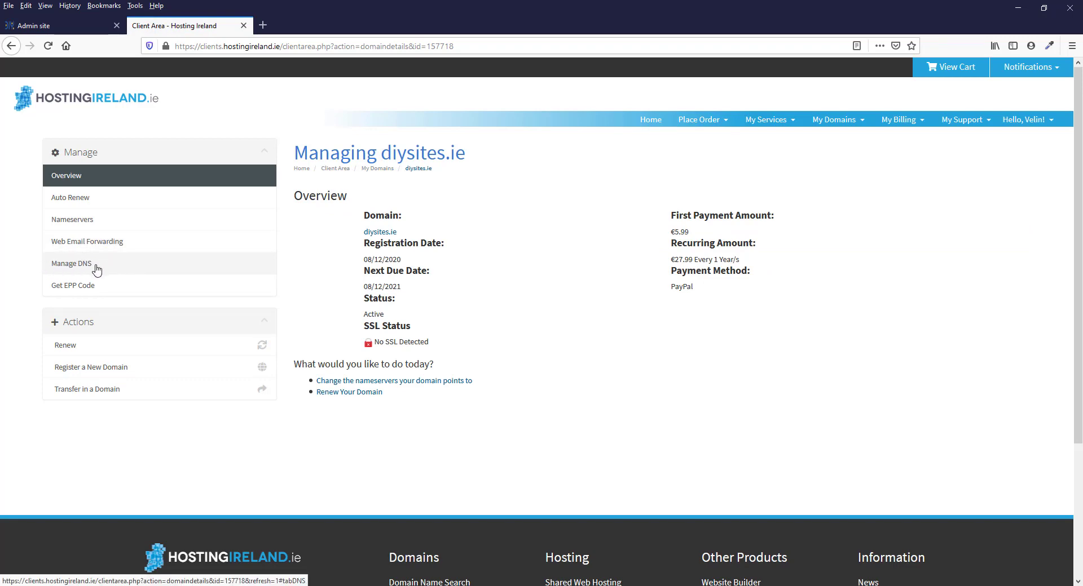
{"action": "scroll", "coordinate": [818, 311], "scroll_direction": "down", "scroll_amount": 3}
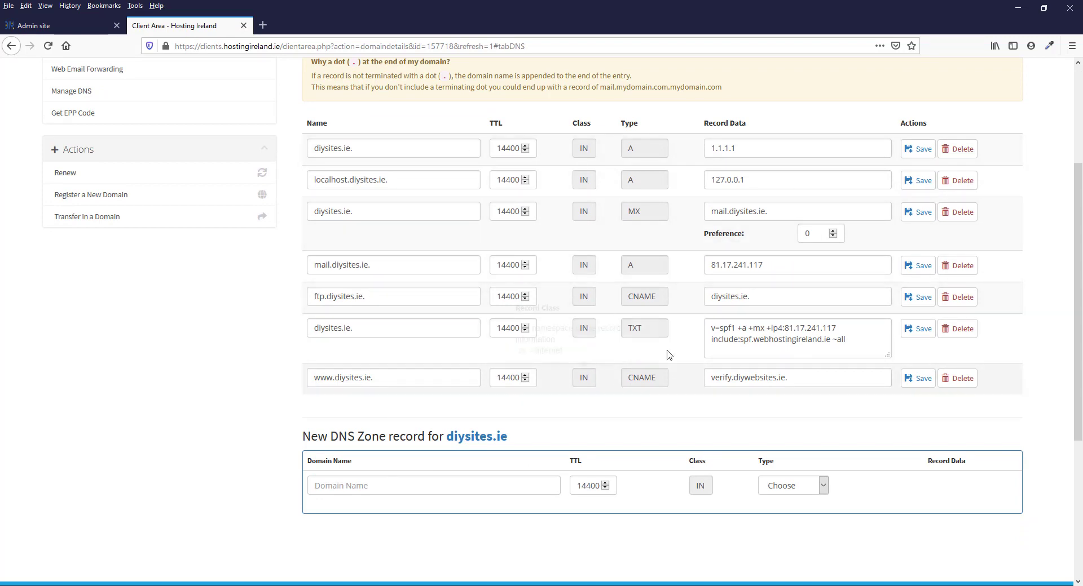
Examine Step 2 of the Admin site's setup guide for the A record's type, name and Points to value
{"action": "left_click", "coordinate": [68, 30]}
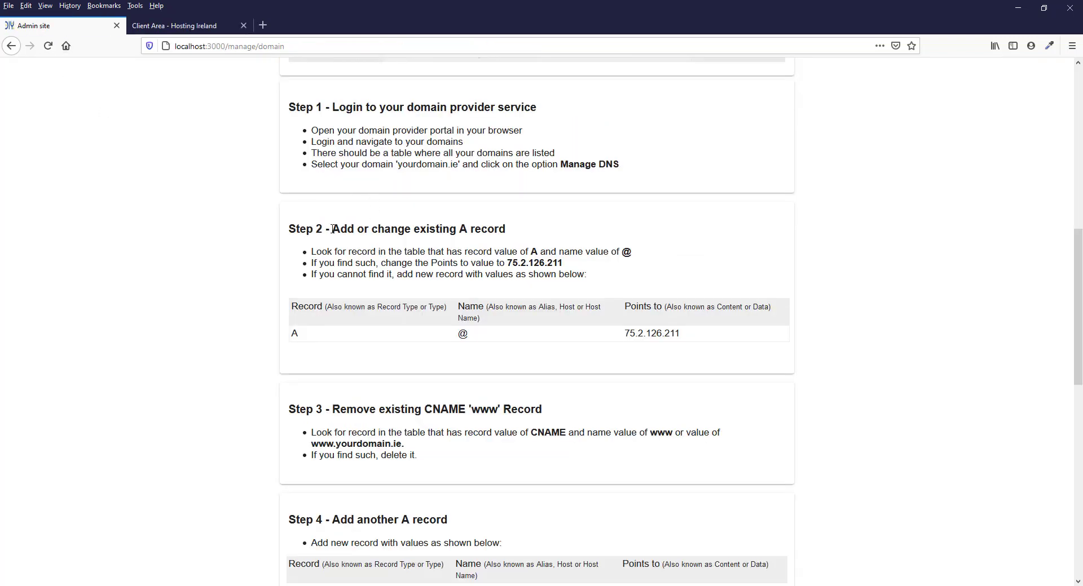
{"action": "left_click_drag", "start_coordinate": [332, 229], "coordinate": [556, 235]}
{"action": "left_click", "coordinate": [439, 232]}
{"action": "double_click", "coordinate": [461, 230]}
{"action": "left_click", "coordinate": [575, 270]}
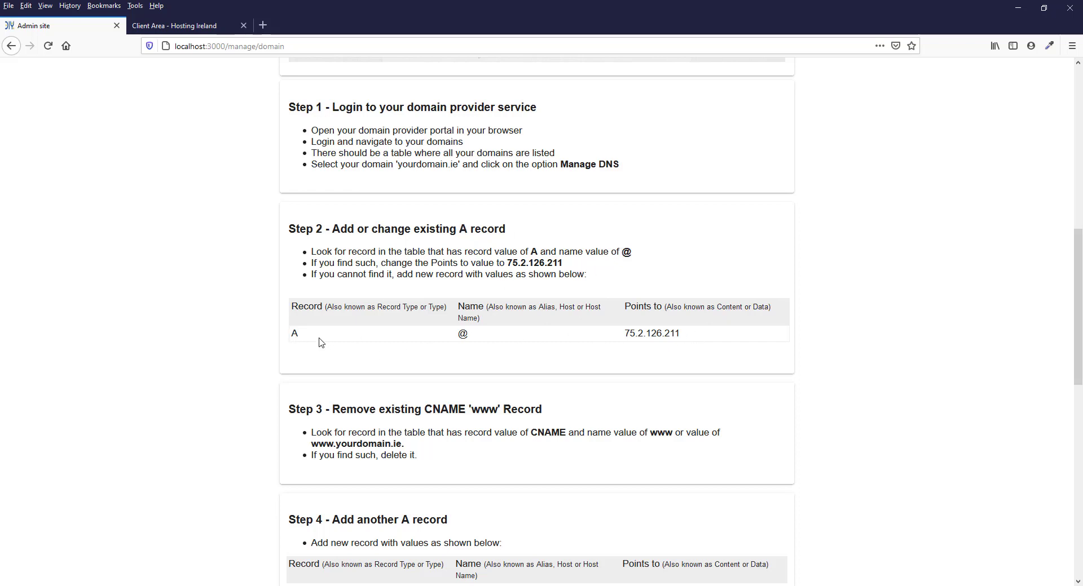
{"action": "double_click", "coordinate": [294, 334]}
{"action": "left_click_drag", "start_coordinate": [458, 336], "coordinate": [468, 335]}
{"action": "left_click", "coordinate": [599, 328]}
{"action": "left_click_drag", "start_coordinate": [637, 306], "coordinate": [772, 309]}
{"action": "left_click_drag", "start_coordinate": [683, 334], "coordinate": [623, 337]}
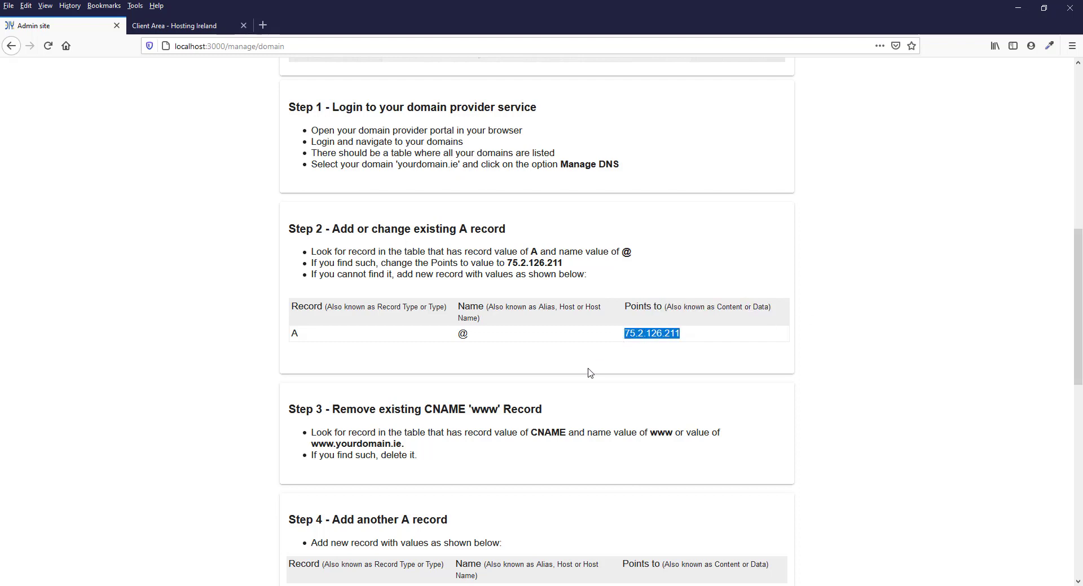
{"action": "left_click_drag", "start_coordinate": [469, 335], "coordinate": [458, 334]}
{"action": "left_click", "coordinate": [468, 334]}
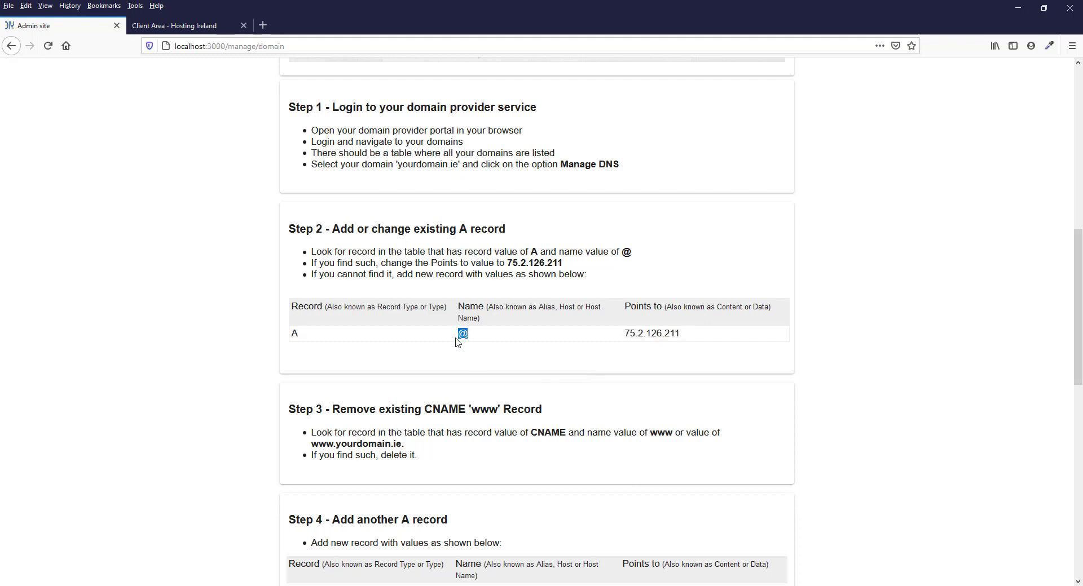
Return to the Hosting Ireland DNS zone and examine the name and address of the main diysites.ie A record
{"action": "left_click", "coordinate": [169, 25]}
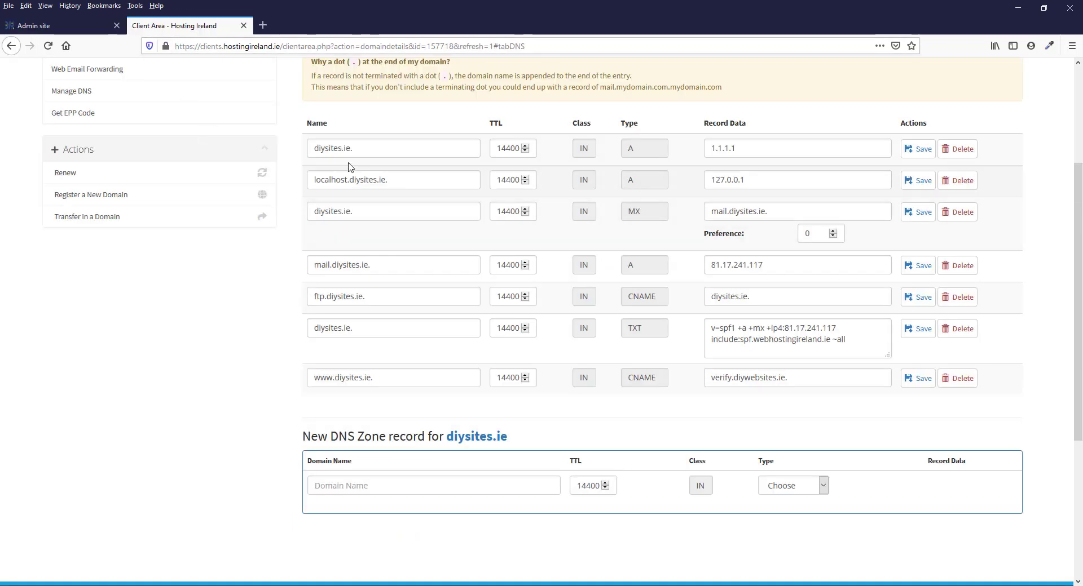
{"action": "left_click_drag", "start_coordinate": [350, 149], "coordinate": [319, 146]}
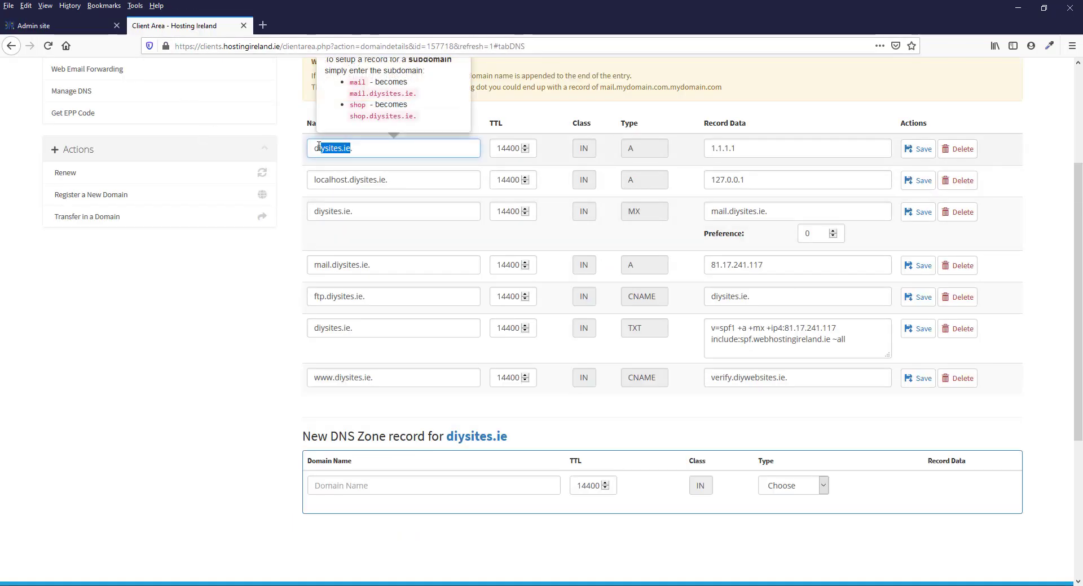
{"action": "left_click", "coordinate": [381, 153]}
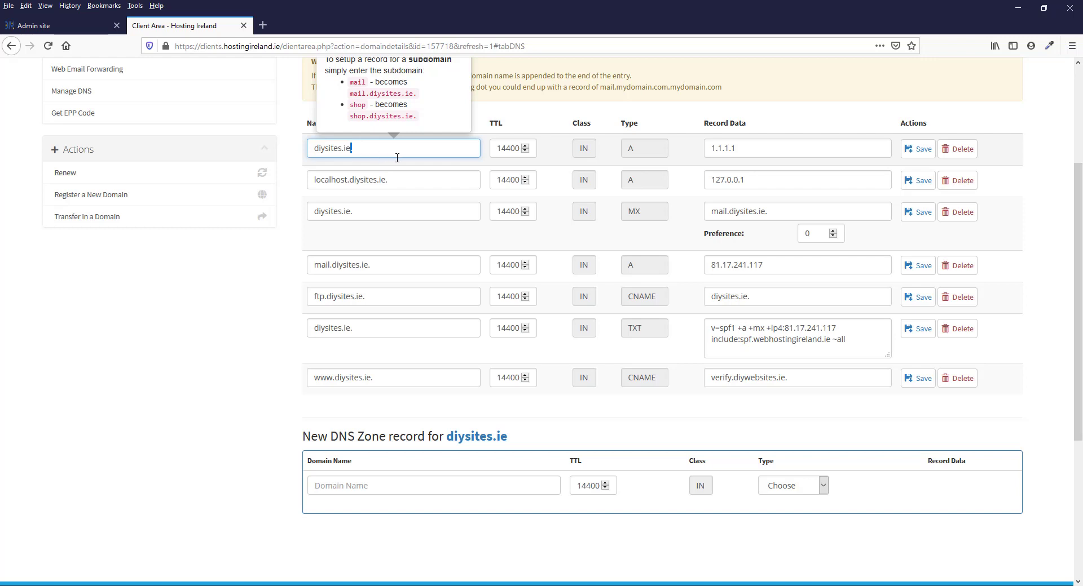
{"action": "scroll", "coordinate": [397, 158], "scroll_direction": "up", "scroll_amount": 3}
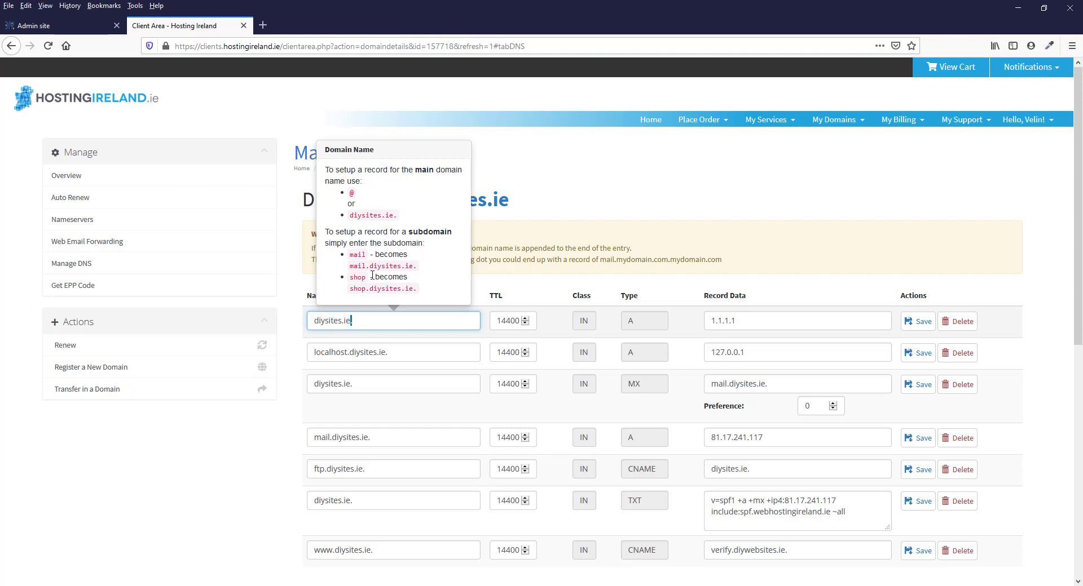
{"action": "left_click_drag", "start_coordinate": [347, 321], "coordinate": [292, 320]}
{"action": "left_click", "coordinate": [350, 325]}
{"action": "mouse_move", "coordinate": [635, 321]}
{"action": "left_click_drag", "start_coordinate": [774, 321], "coordinate": [698, 321]}
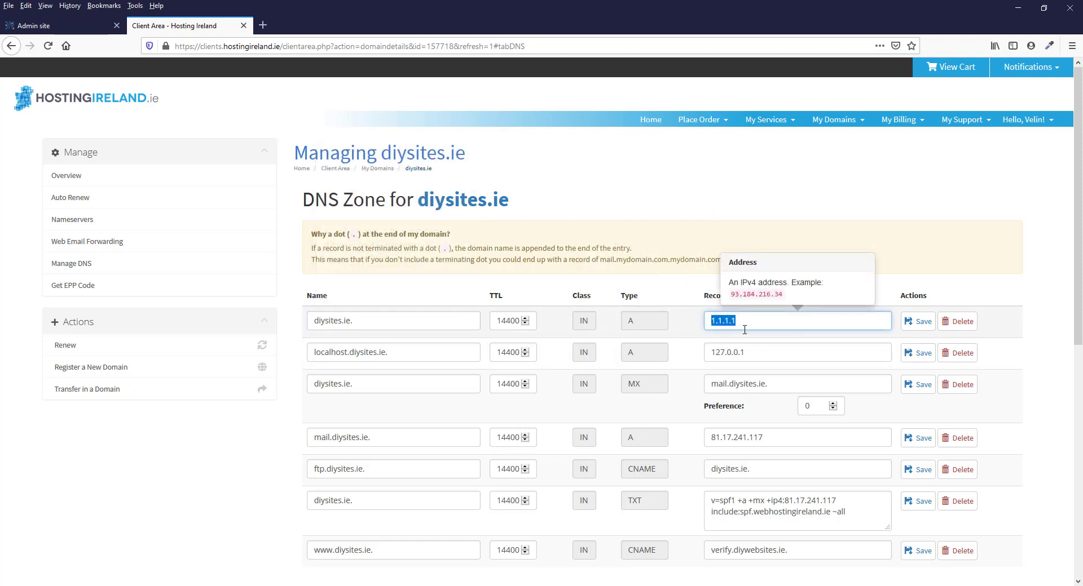
Set the main diysites.ie A record's address to 75.2.126.211, copied from Step 2 of the Admin site's guide, and save the record
{"action": "left_click", "coordinate": [54, 26]}
{"action": "left_click_drag", "start_coordinate": [692, 338], "coordinate": [624, 334]}
{"action": "right_click", "coordinate": [651, 340]}
{"action": "left_click", "coordinate": [654, 342]}
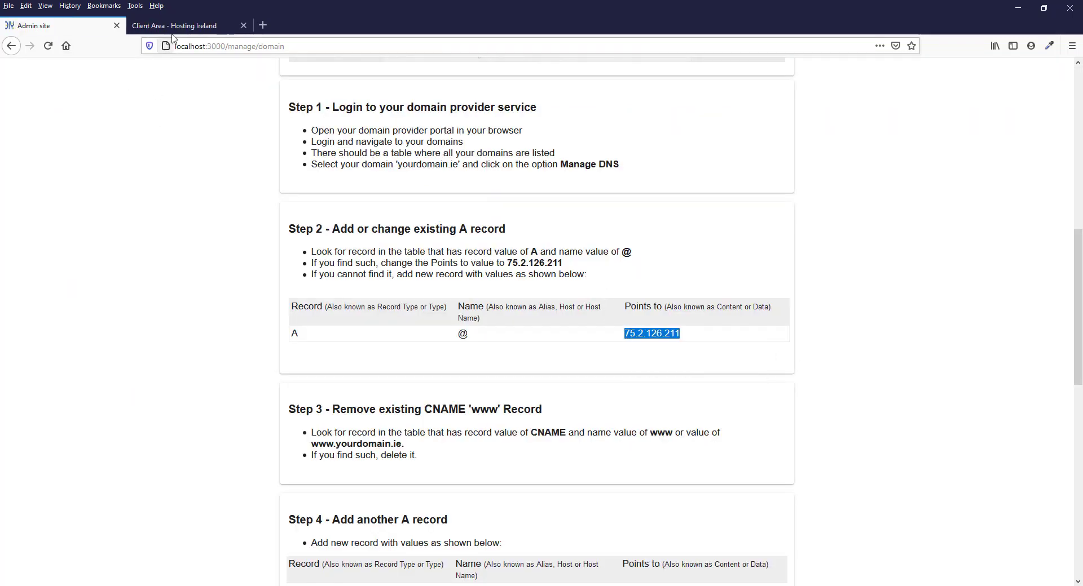
{"action": "left_click", "coordinate": [174, 26]}
{"action": "left_click", "coordinate": [743, 339]}
{"action": "left_click_drag", "start_coordinate": [749, 325], "coordinate": [683, 328]}
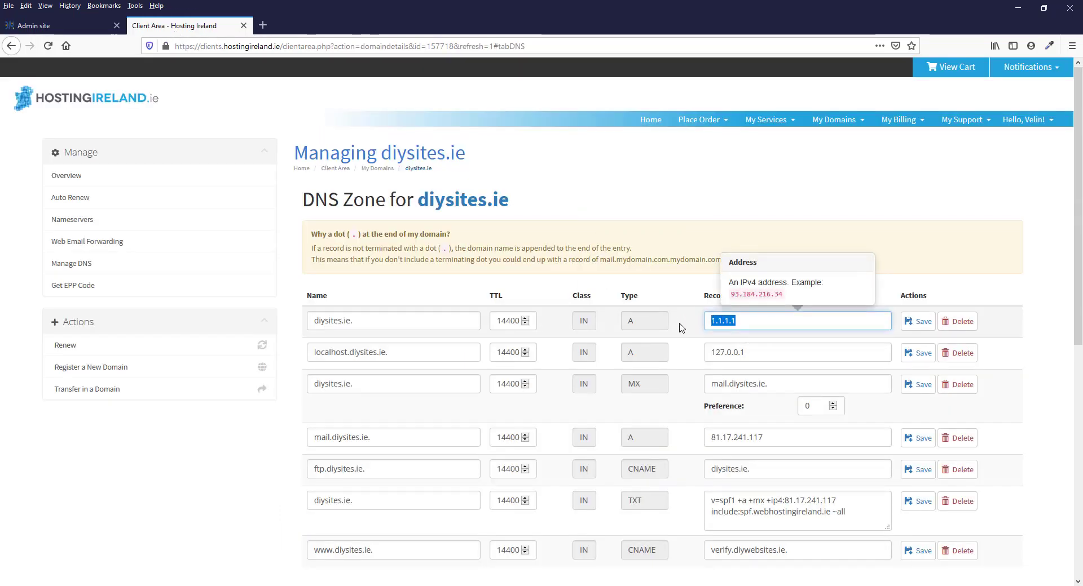
{"action": "right_click", "coordinate": [729, 318]}
{"action": "left_click", "coordinate": [780, 364]}
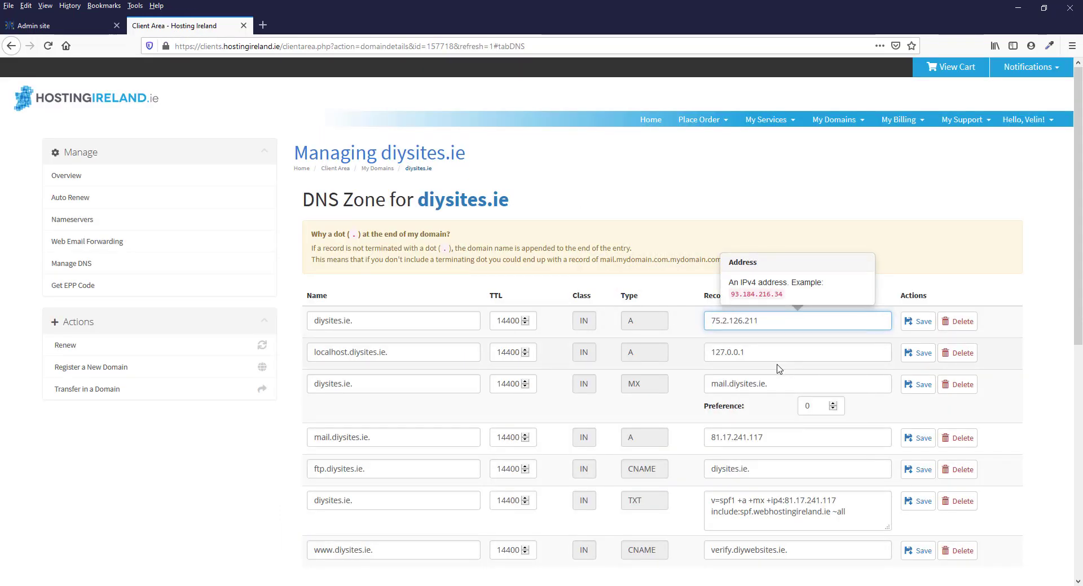
{"action": "left_click", "coordinate": [914, 322]}
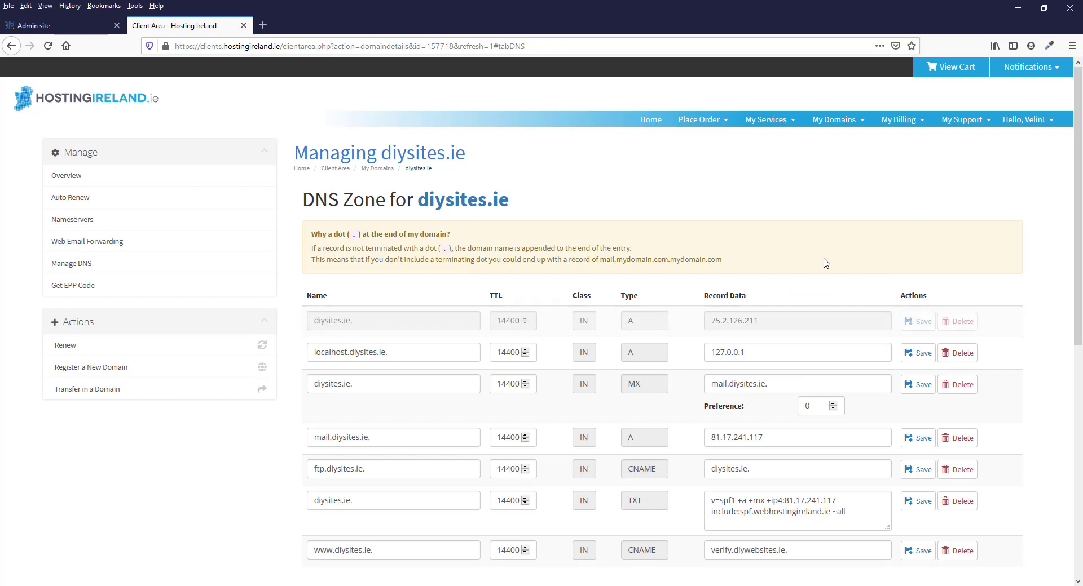
{"action": "left_click", "coordinate": [38, 27]}
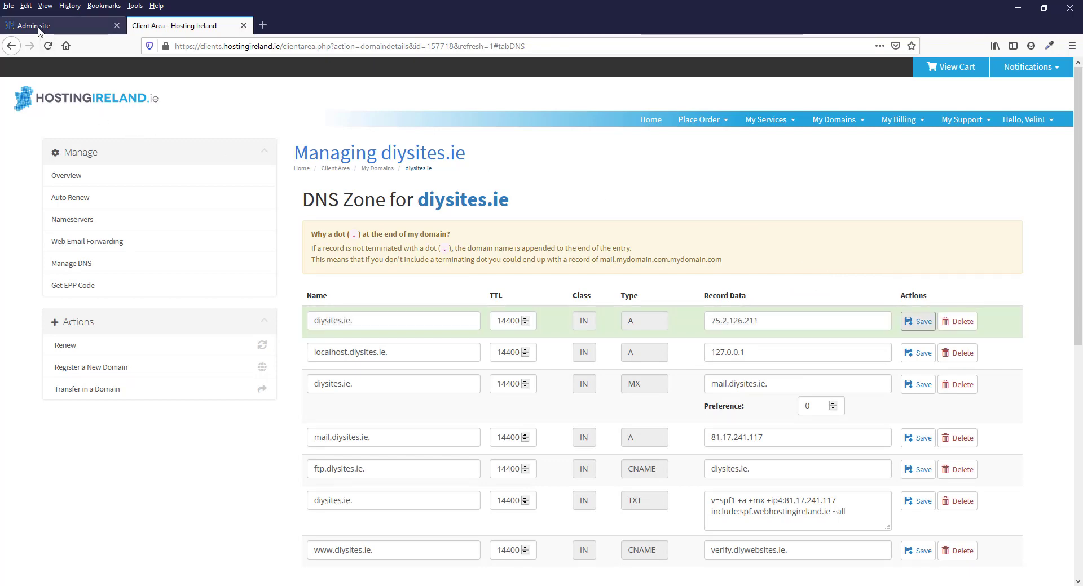
{"action": "scroll", "coordinate": [623, 358], "scroll_direction": "down", "scroll_amount": 3}
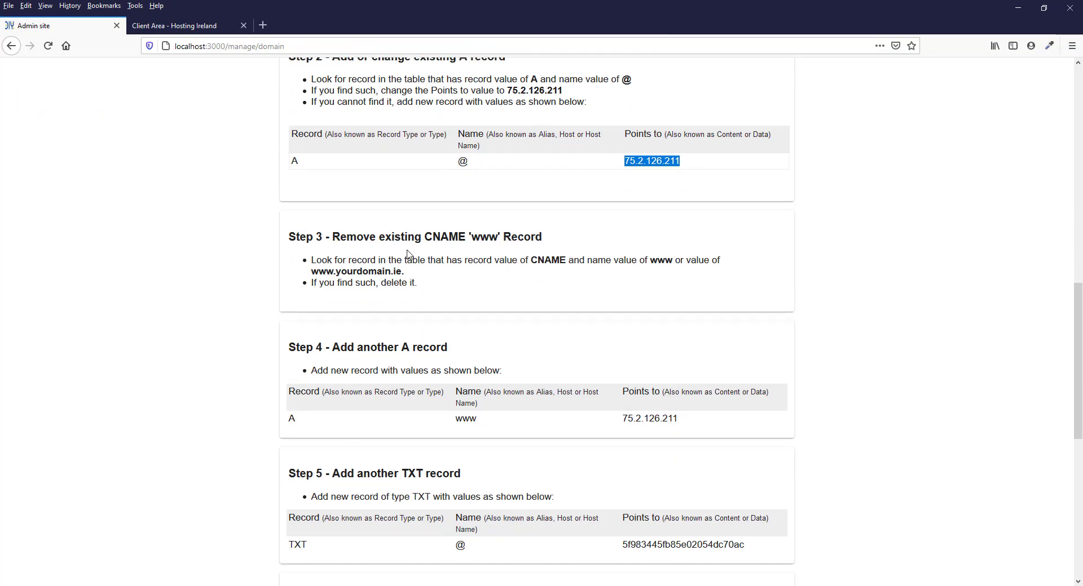
{"action": "left_click_drag", "start_coordinate": [332, 236], "coordinate": [504, 236]}
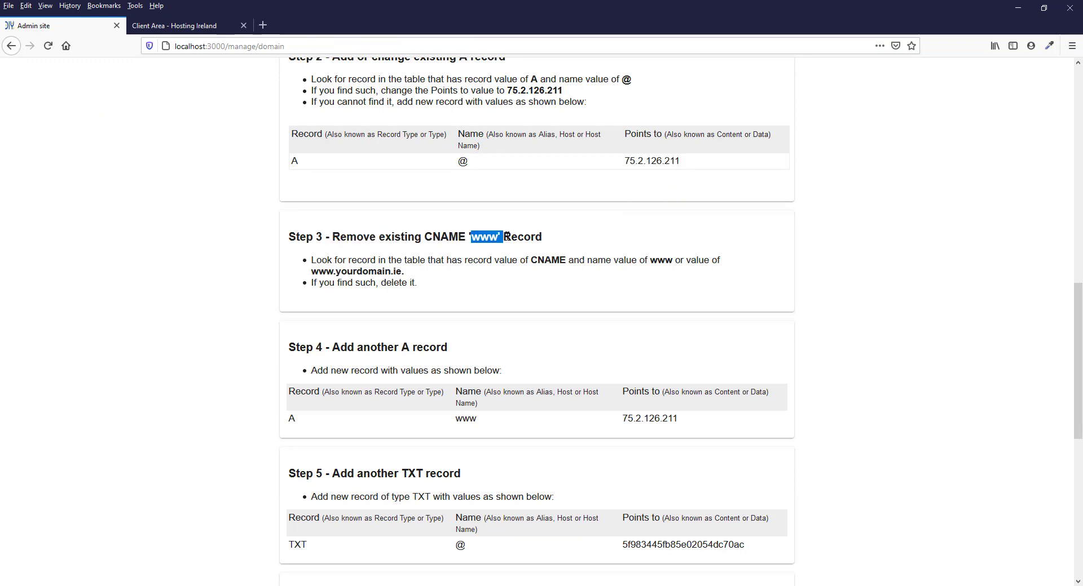
{"action": "left_click", "coordinate": [534, 236]}
{"action": "key", "text": "ctrl+Tab"}
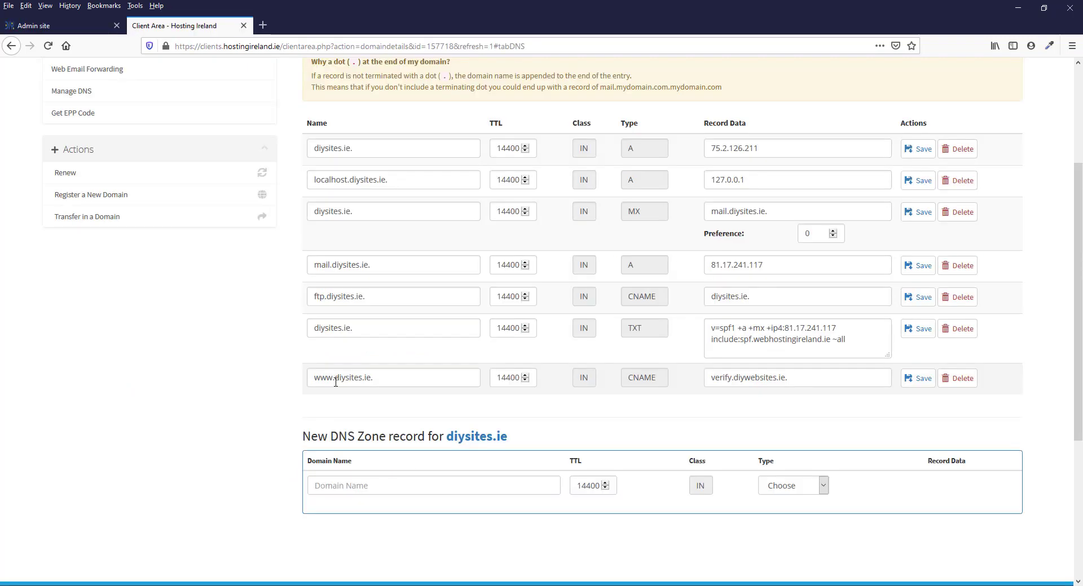
{"action": "left_click_drag", "start_coordinate": [388, 381], "coordinate": [309, 379]}
{"action": "left_click", "coordinate": [345, 382]}
{"action": "left_click", "coordinate": [337, 379]}
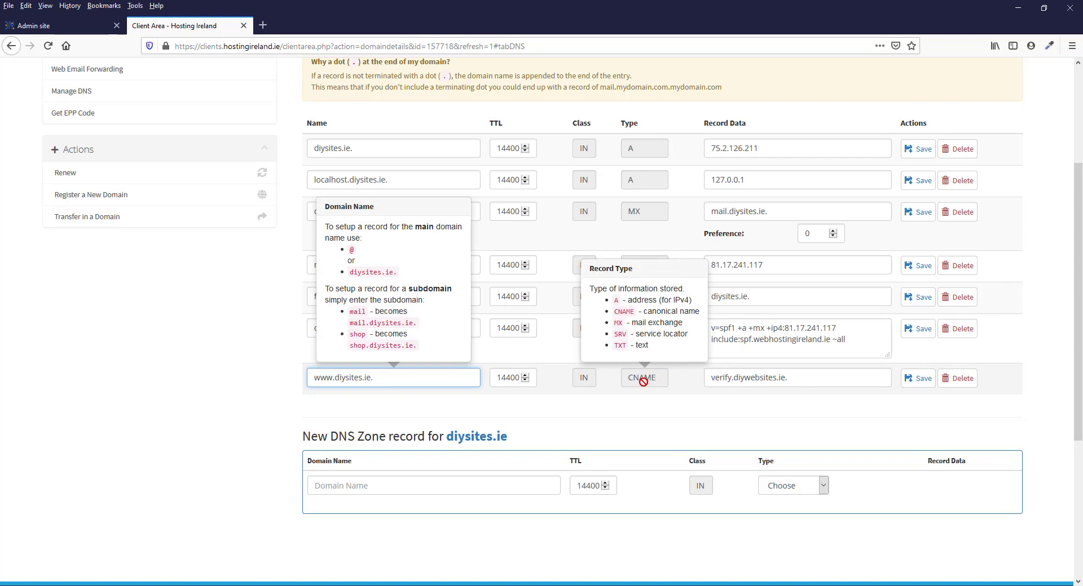
{"action": "left_click", "coordinate": [961, 378]}
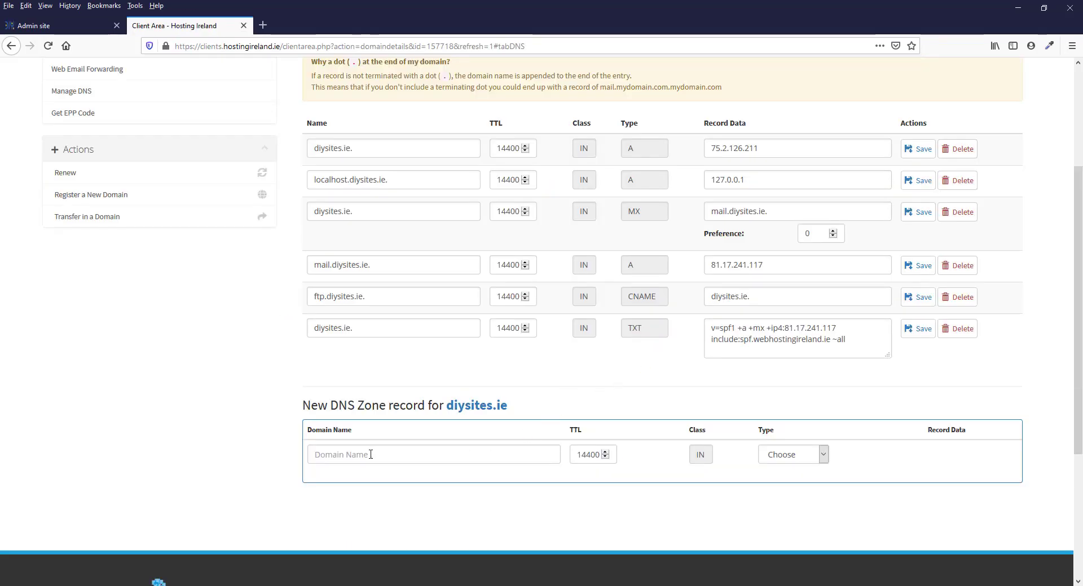
{"action": "left_click", "coordinate": [370, 454]}
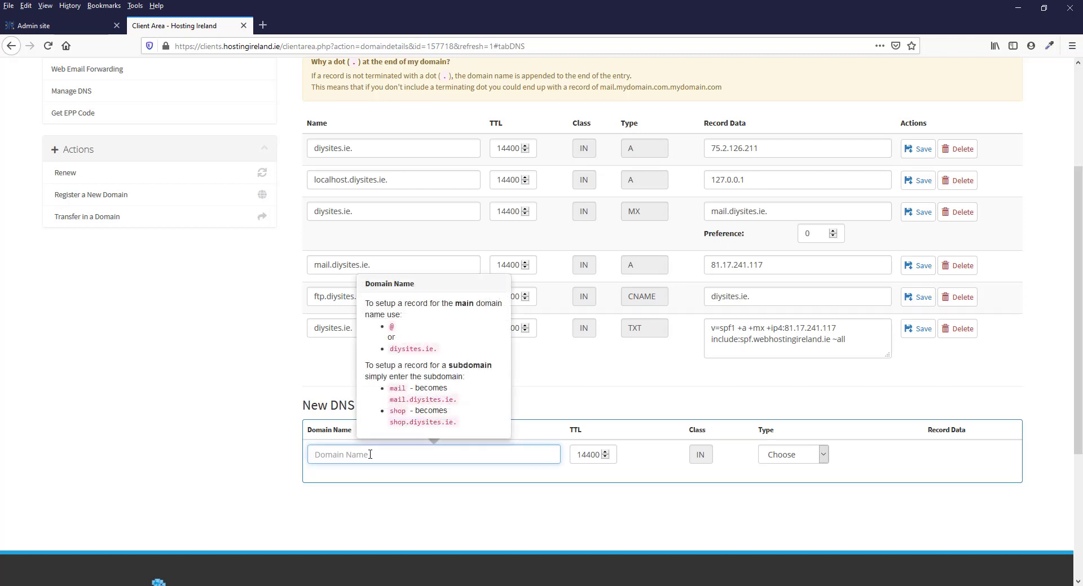
{"action": "type", "text": "www."}
{"action": "left_click_drag", "start_coordinate": [410, 402], "coordinate": [429, 403]}
{"action": "left_click_drag", "start_coordinate": [371, 328], "coordinate": [309, 330]}
{"action": "key", "text": "ctrl+c"}
{"action": "left_click", "coordinate": [354, 454]}
{"action": "key", "text": "ctrl+v"}
{"action": "left_click_drag", "start_coordinate": [315, 456], "coordinate": [366, 454]}
{"action": "left_click", "coordinate": [333, 457]}
{"action": "left_click", "coordinate": [367, 456]}
{"action": "left_click", "coordinate": [723, 478]}
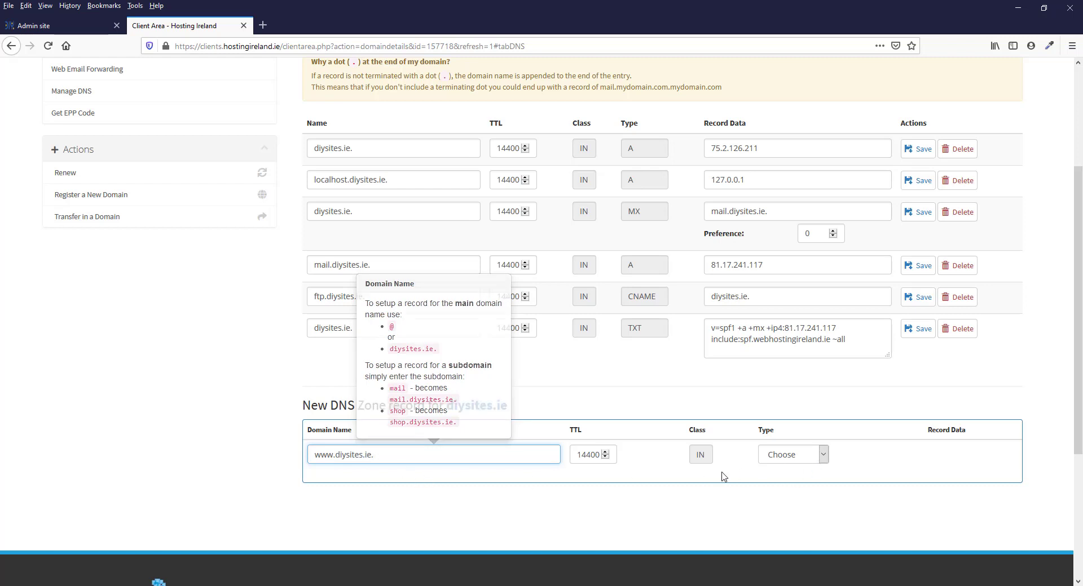
{"action": "left_click", "coordinate": [778, 458]}
{"action": "left_click", "coordinate": [772, 488]}
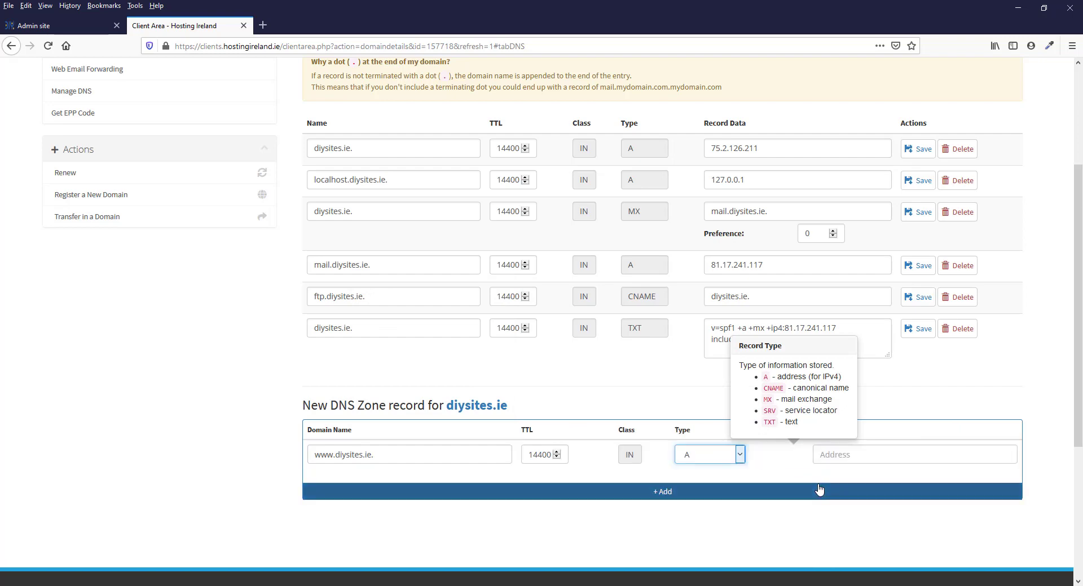
{"action": "left_click", "coordinate": [45, 26]}
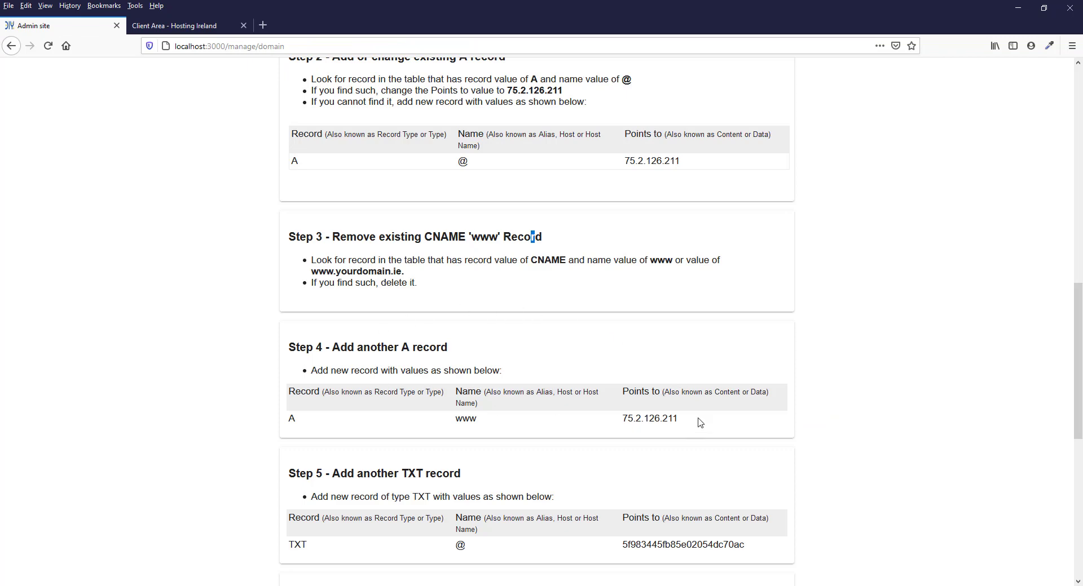
{"action": "left_click_drag", "start_coordinate": [699, 422], "coordinate": [624, 419]}
{"action": "right_click", "coordinate": [634, 419]}
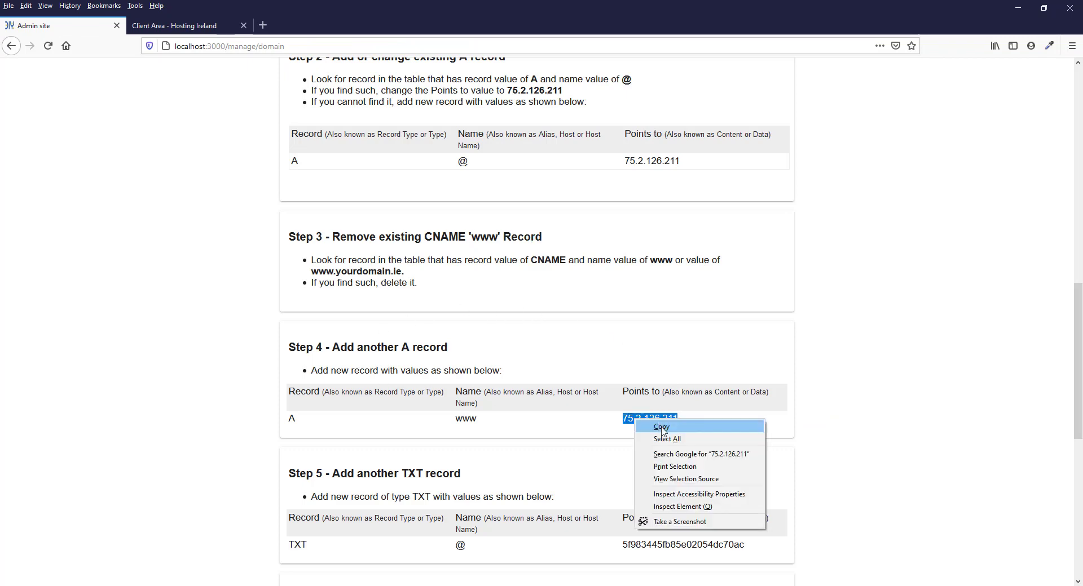
{"action": "left_click", "coordinate": [660, 430]}
Return to the Hosting Ireland DNS zone, enter 75.2.126.211 as the new A record's address and add the record
{"action": "left_click", "coordinate": [185, 28]}
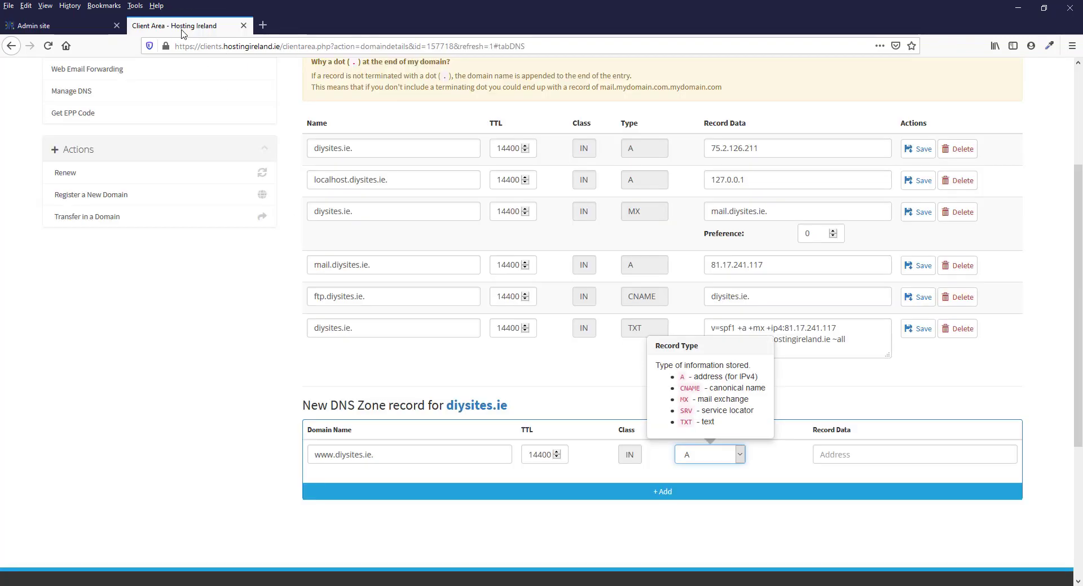
{"action": "left_click", "coordinate": [845, 457]}
{"action": "right_click", "coordinate": [844, 457]}
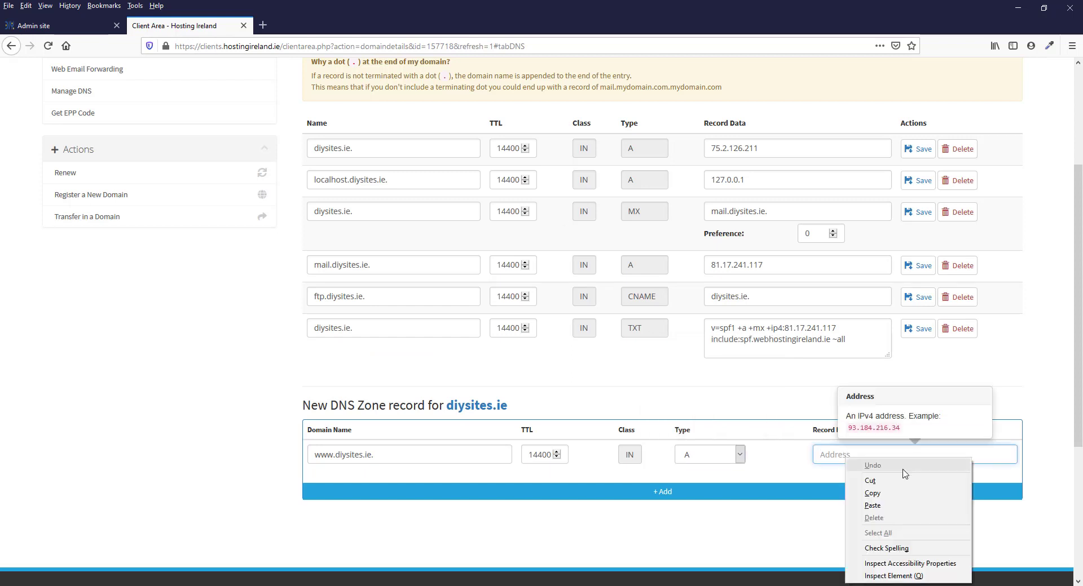
{"action": "left_click", "coordinate": [851, 503]}
{"action": "left_click", "coordinate": [684, 495]}
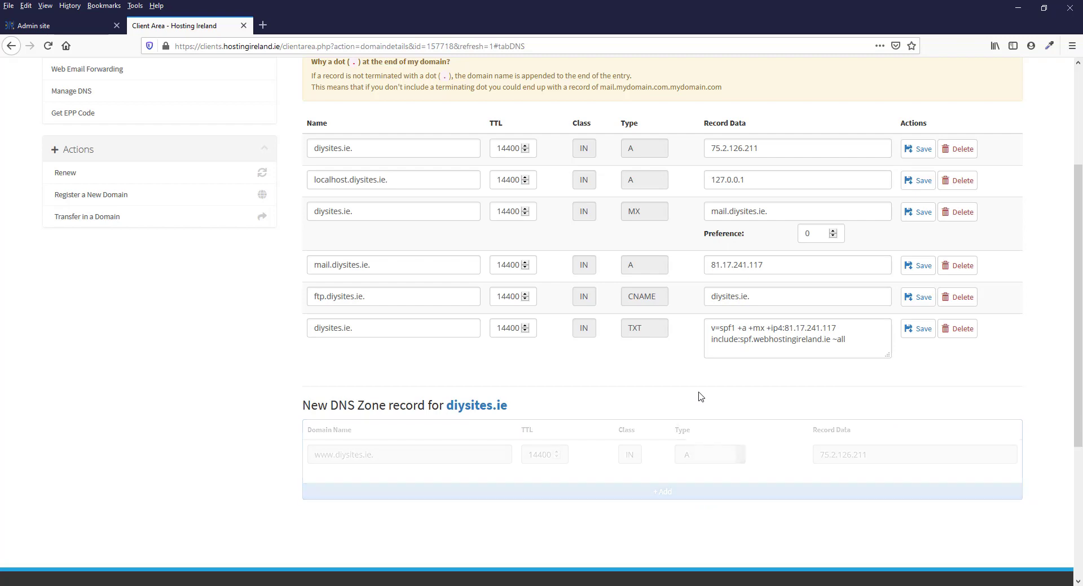
Check the type and name in Step 5 of the Admin site's guide and copy the TXT record's verification value
{"action": "left_click", "coordinate": [45, 29]}
{"action": "scroll", "coordinate": [562, 436], "scroll_direction": "down", "scroll_amount": 3}
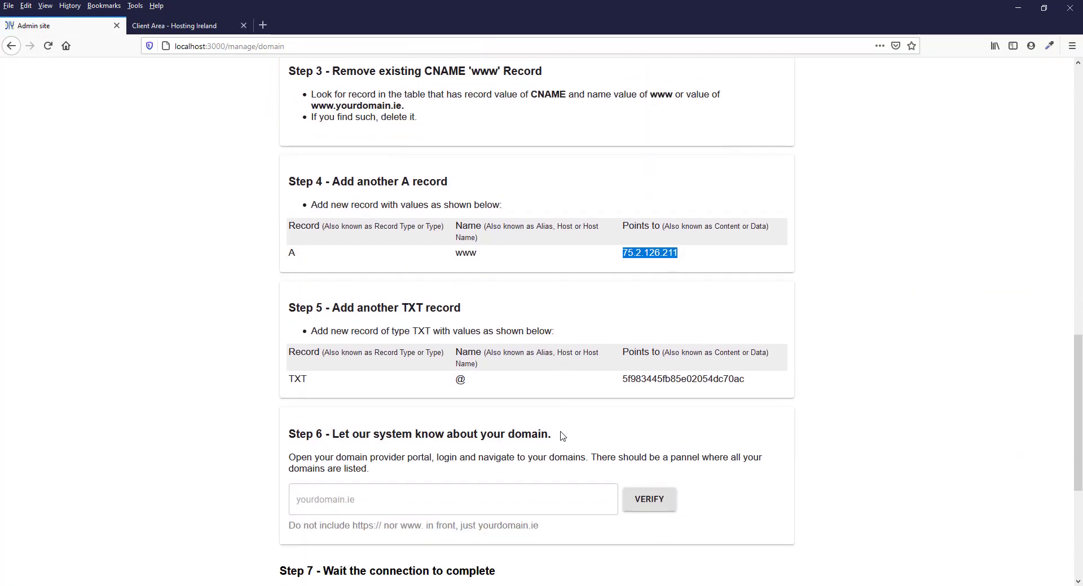
{"action": "double_click", "coordinate": [408, 301]}
{"action": "double_click", "coordinate": [300, 373]}
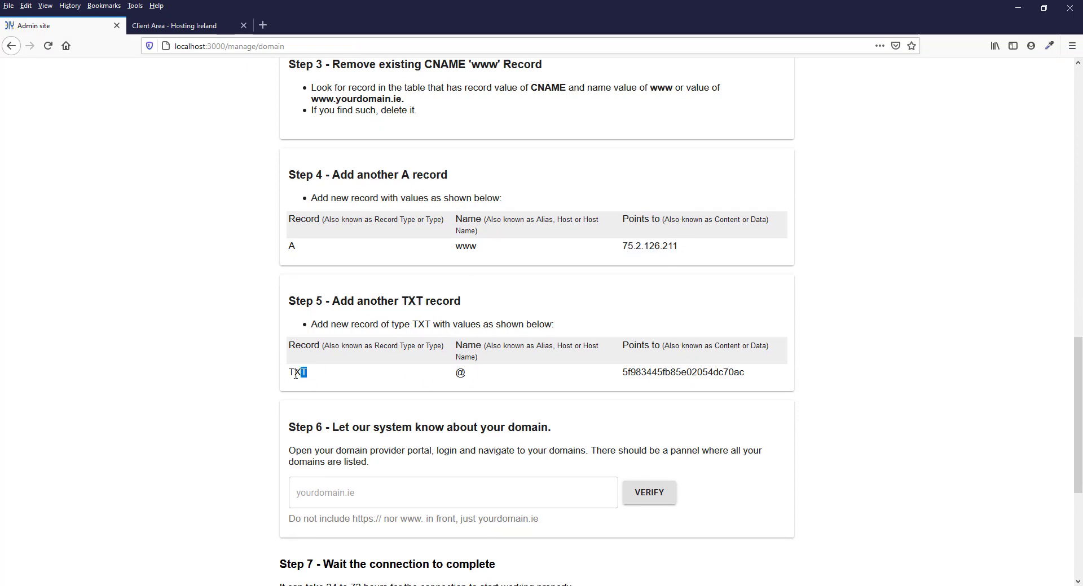
{"action": "double_click", "coordinate": [460, 372]}
{"action": "left_click_drag", "start_coordinate": [752, 373], "coordinate": [620, 375]}
{"action": "right_click", "coordinate": [646, 374]}
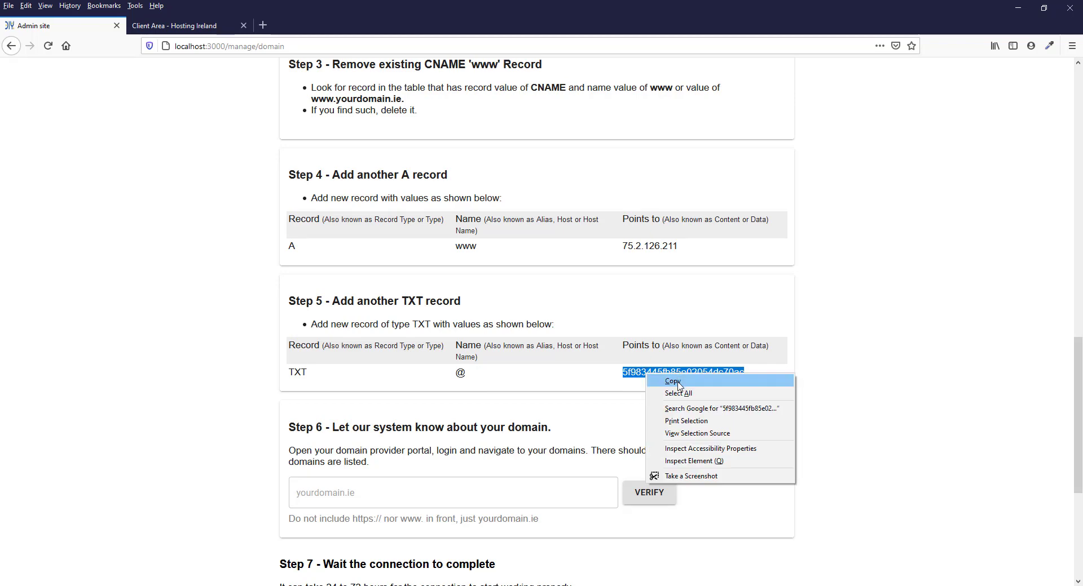
{"action": "left_click", "coordinate": [676, 383]}
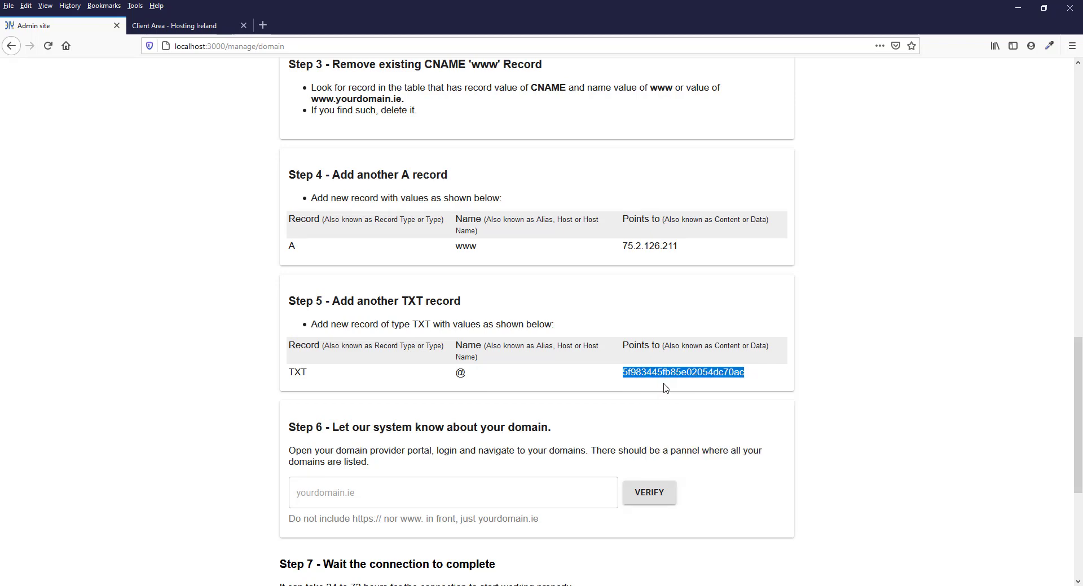
Add a TXT record named @ to the Hosting Ireland DNS zone, with the copied verification value as its text data
{"action": "left_click", "coordinate": [166, 31]}
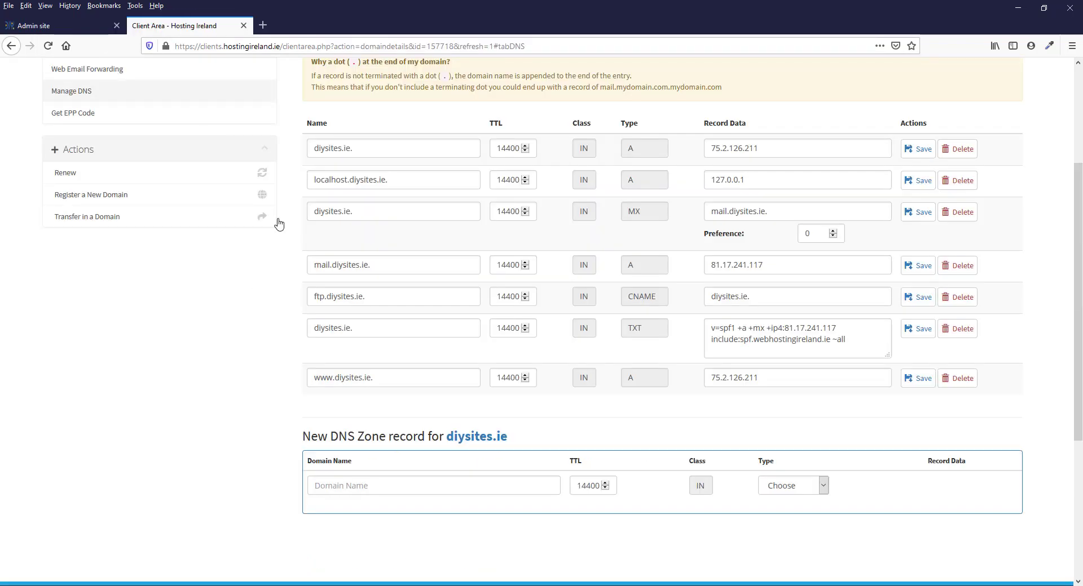
{"action": "left_click", "coordinate": [423, 487]}
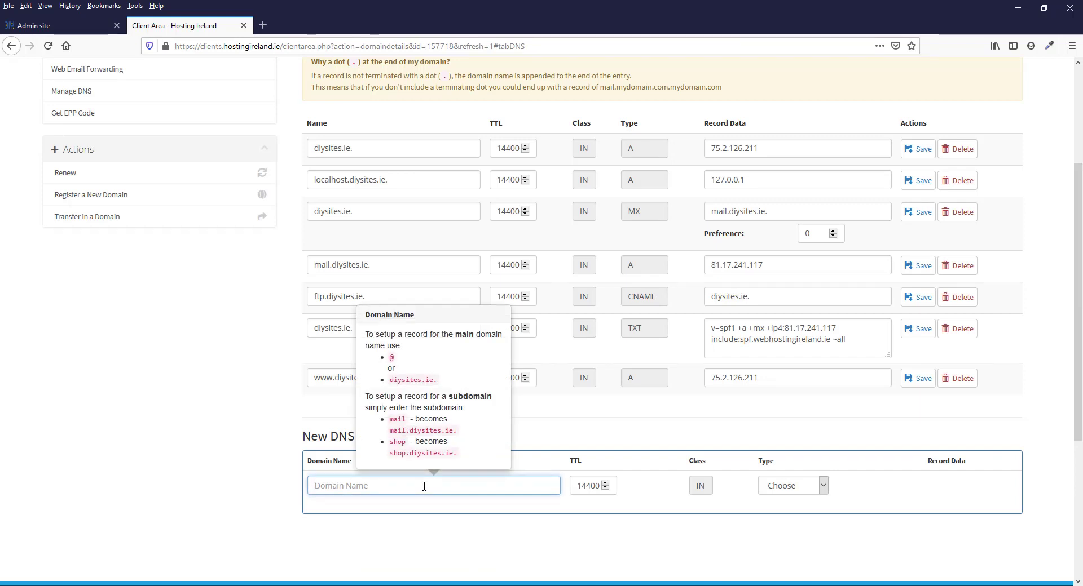
{"action": "type", "text": "@"}
{"action": "left_click", "coordinate": [790, 489]}
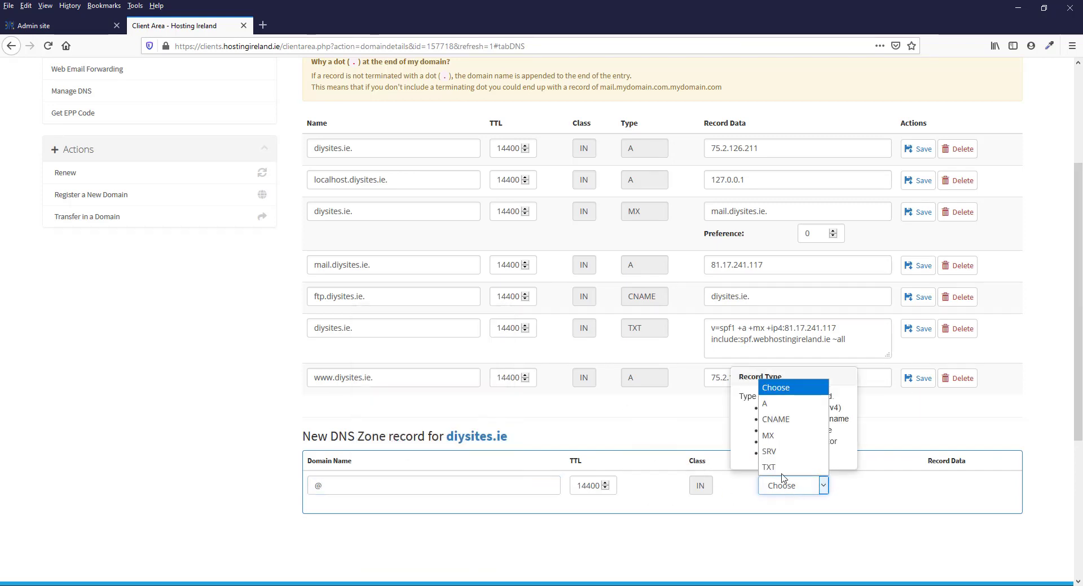
{"action": "left_click", "coordinate": [774, 468]}
{"action": "left_click", "coordinate": [837, 488]}
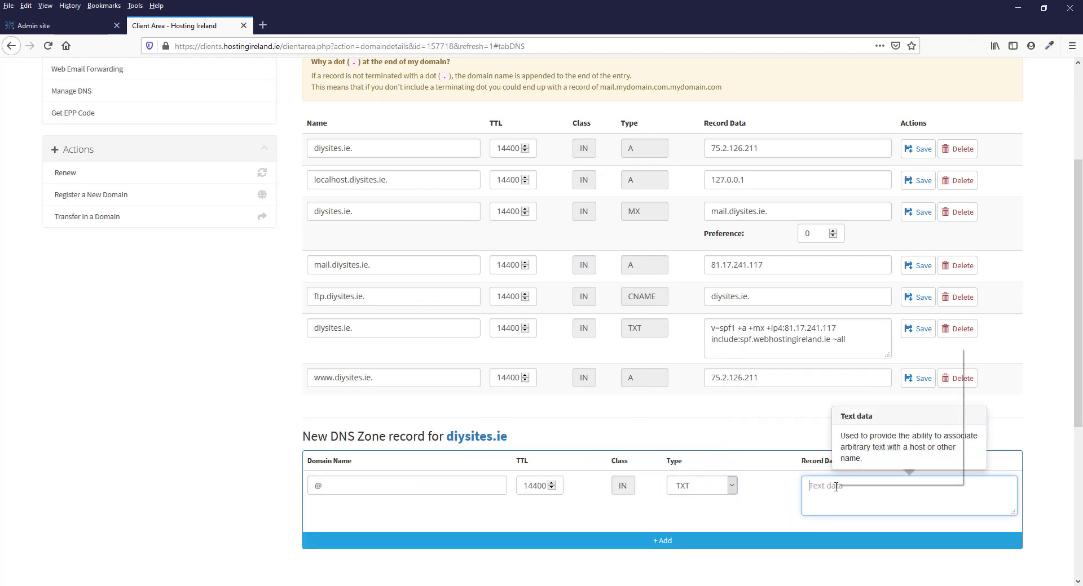
{"action": "right_click", "coordinate": [836, 486]}
{"action": "left_click", "coordinate": [862, 395]}
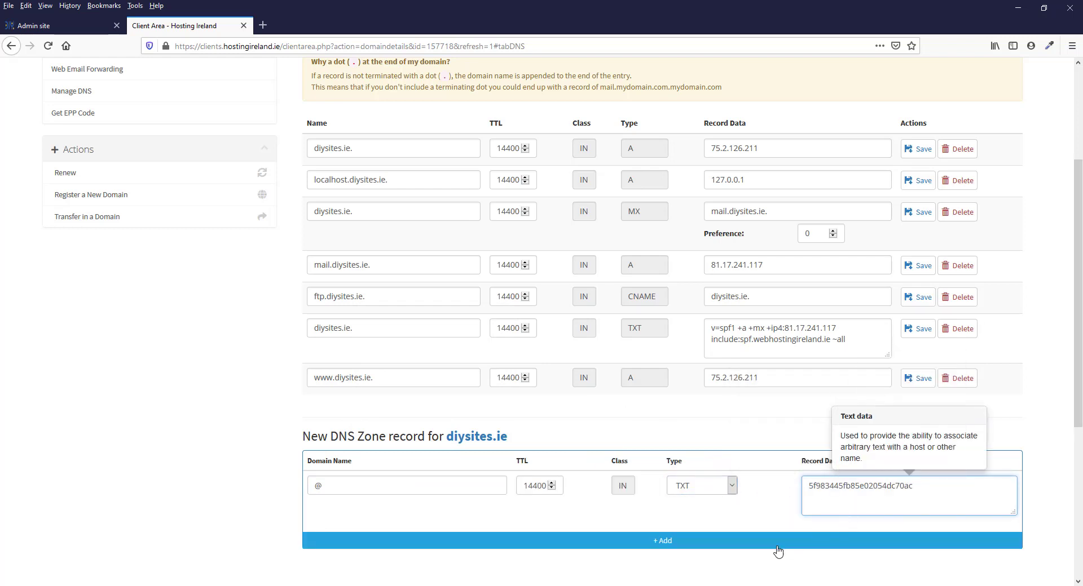
{"action": "left_click", "coordinate": [701, 547]}
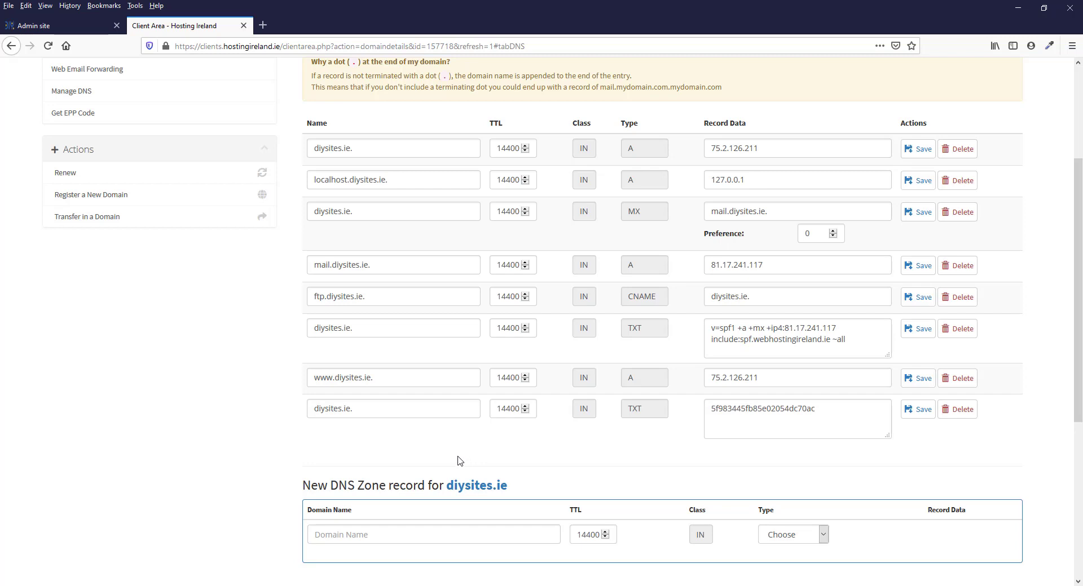
Copy diysites.ie from the new TXT record's name, enter it as the domain in Step 6 of the Admin site's guide and verify it
{"action": "left_click_drag", "start_coordinate": [350, 408], "coordinate": [304, 408]}
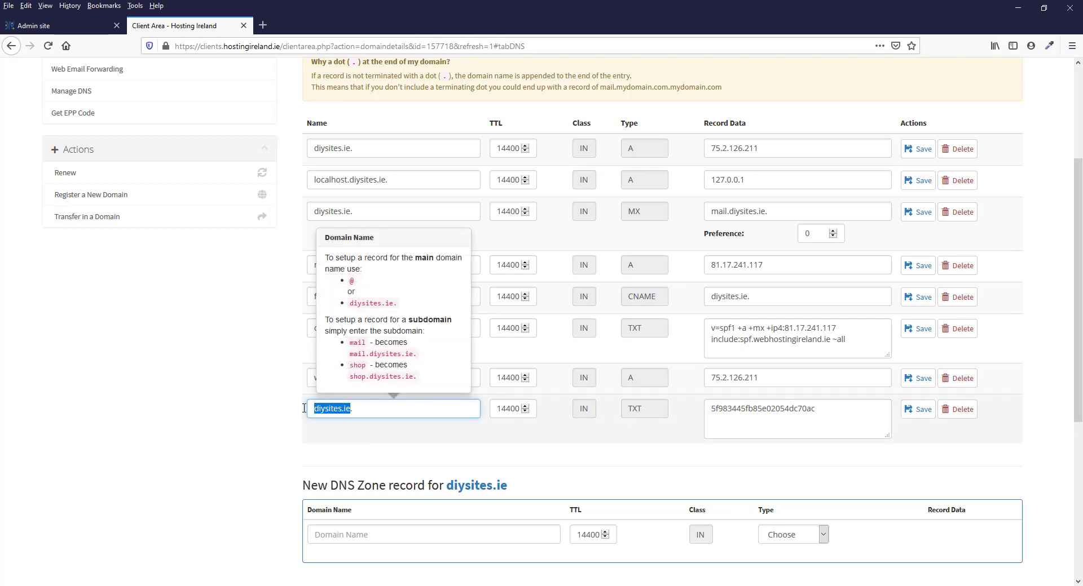
{"action": "left_click", "coordinate": [48, 23]}
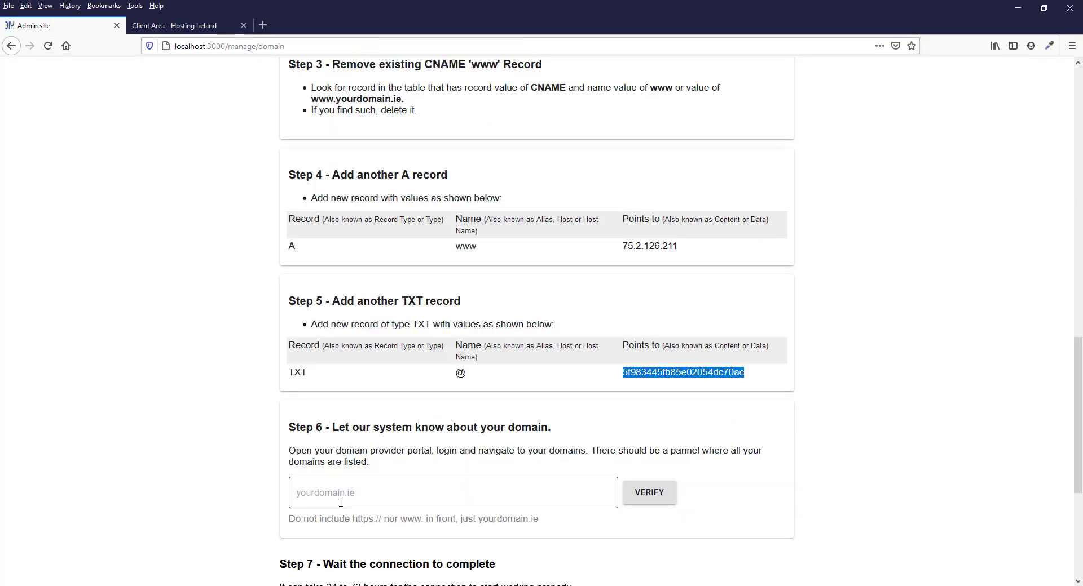
{"action": "left_click", "coordinate": [489, 499]}
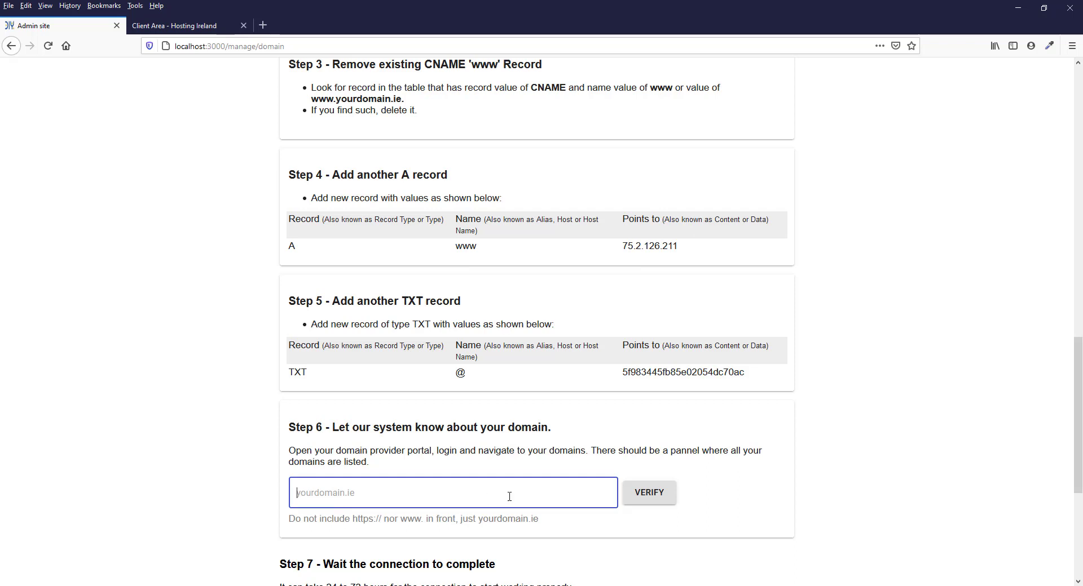
{"action": "key", "text": "ctrl+v"}
{"action": "left_click_drag", "start_coordinate": [329, 495], "coordinate": [343, 494]}
{"action": "left_click", "coordinate": [352, 494]}
{"action": "left_click_drag", "start_coordinate": [350, 499], "coordinate": [260, 489]}
{"action": "left_click", "coordinate": [653, 494]}
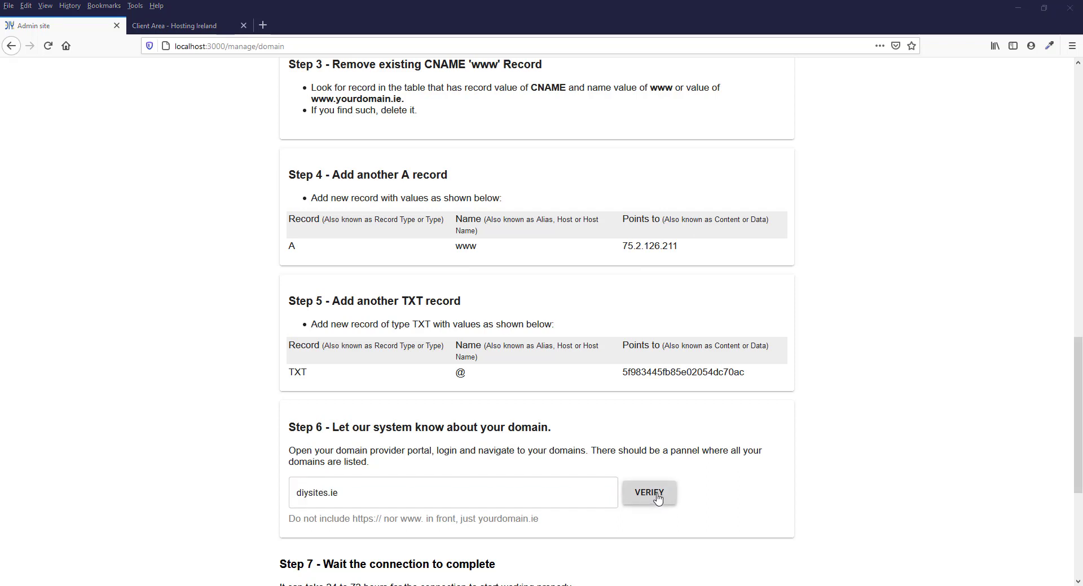
{"action": "left_click", "coordinate": [654, 494]}
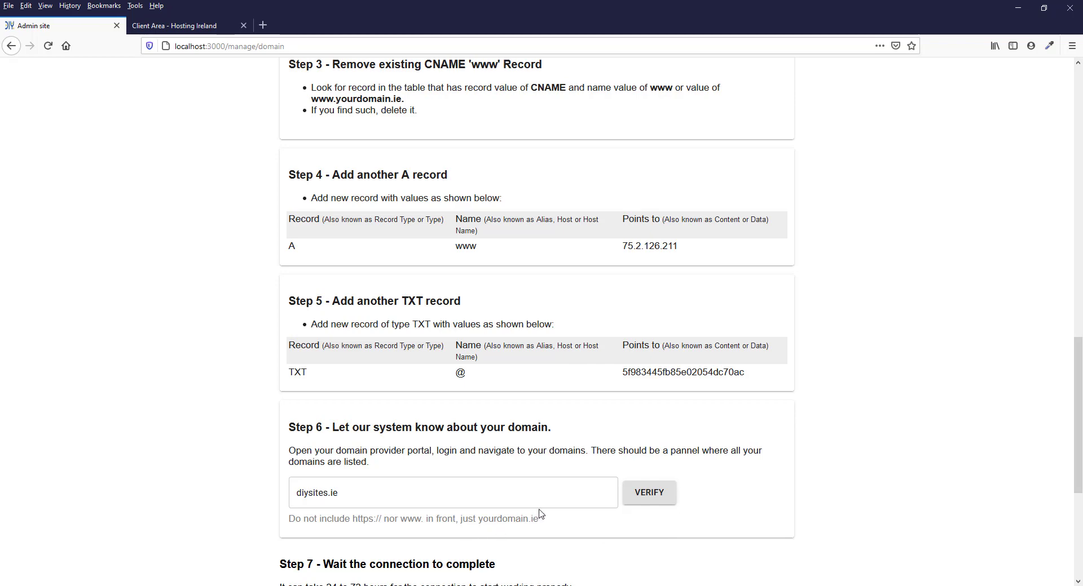
Review the connection waiting time in Step 7 and the Summary of the required DNS records in the guide
{"action": "scroll", "coordinate": [540, 513], "scroll_direction": "down", "scroll_amount": 5}
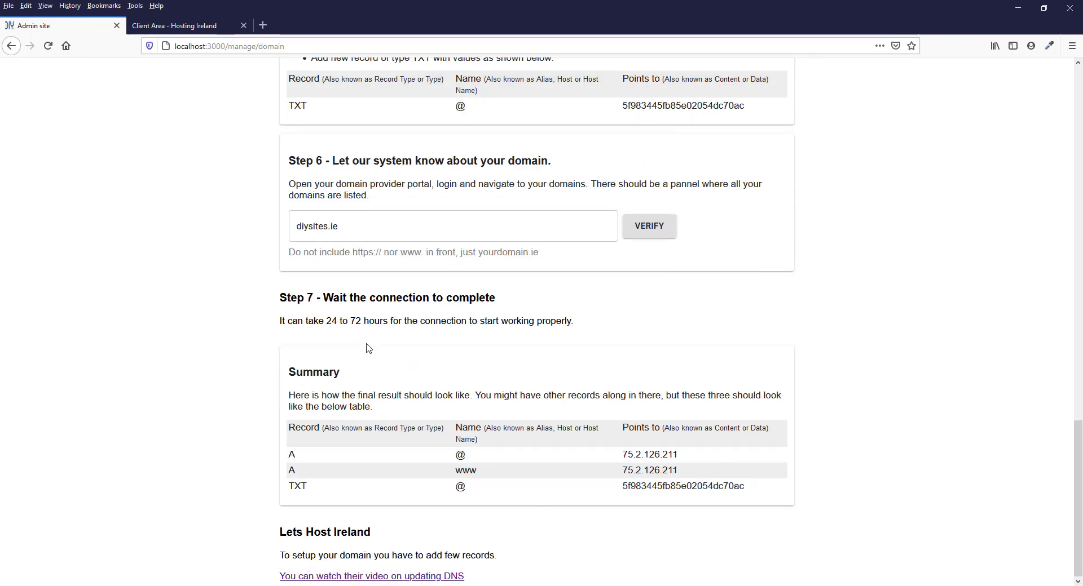
{"action": "left_click_drag", "start_coordinate": [350, 321], "coordinate": [387, 319]}
{"action": "left_click", "coordinate": [545, 310]}
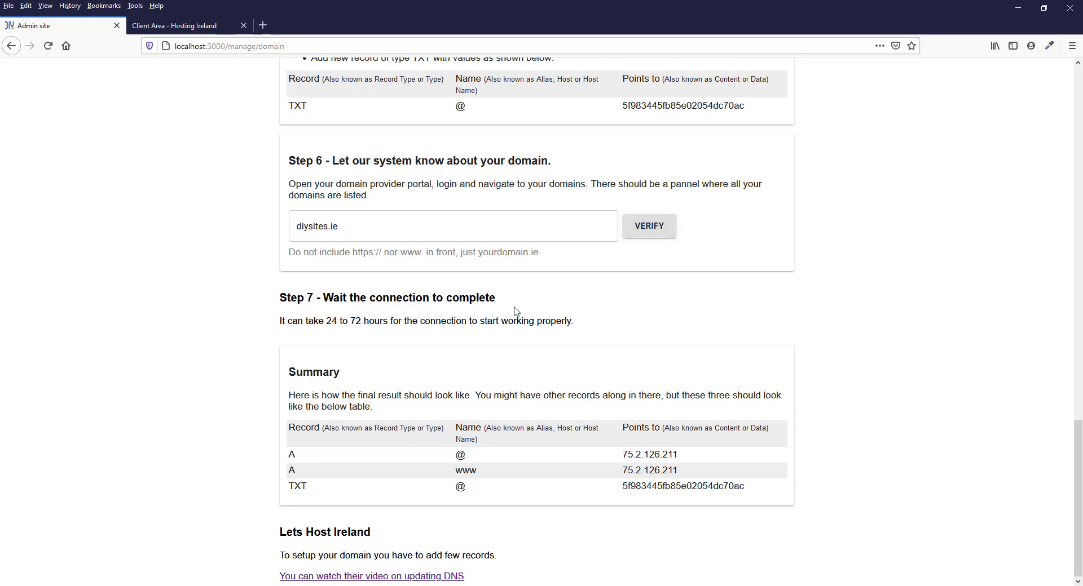